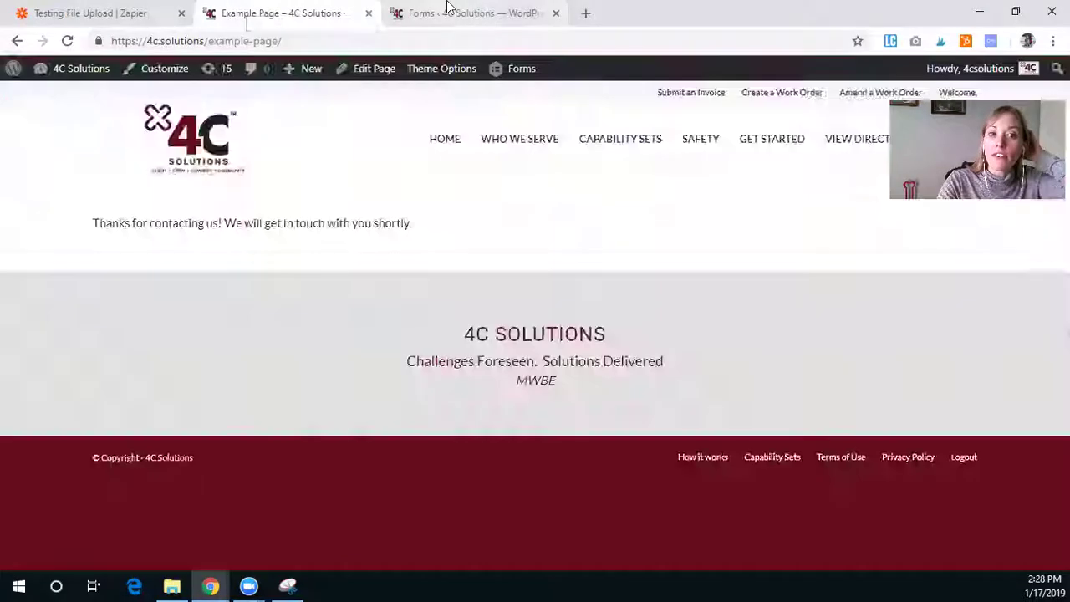
Review the Example Form's Name, Title, interest choices and More Information fields in the form editor
{"action": "left_click", "coordinate": [448, 10]}
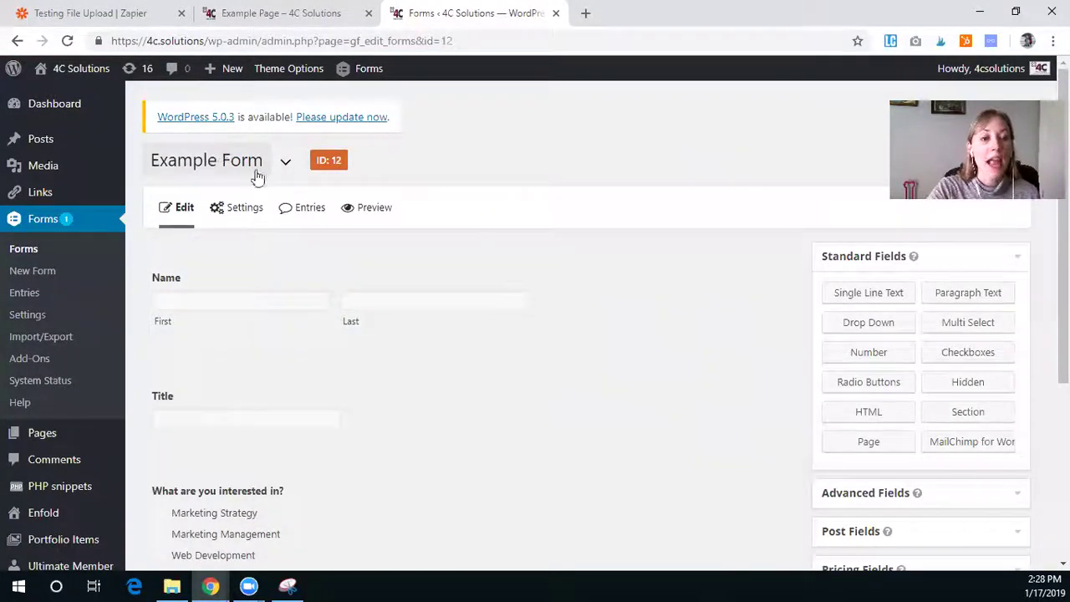
{"action": "scroll", "coordinate": [258, 221], "scroll_direction": "down", "scroll_amount": 2}
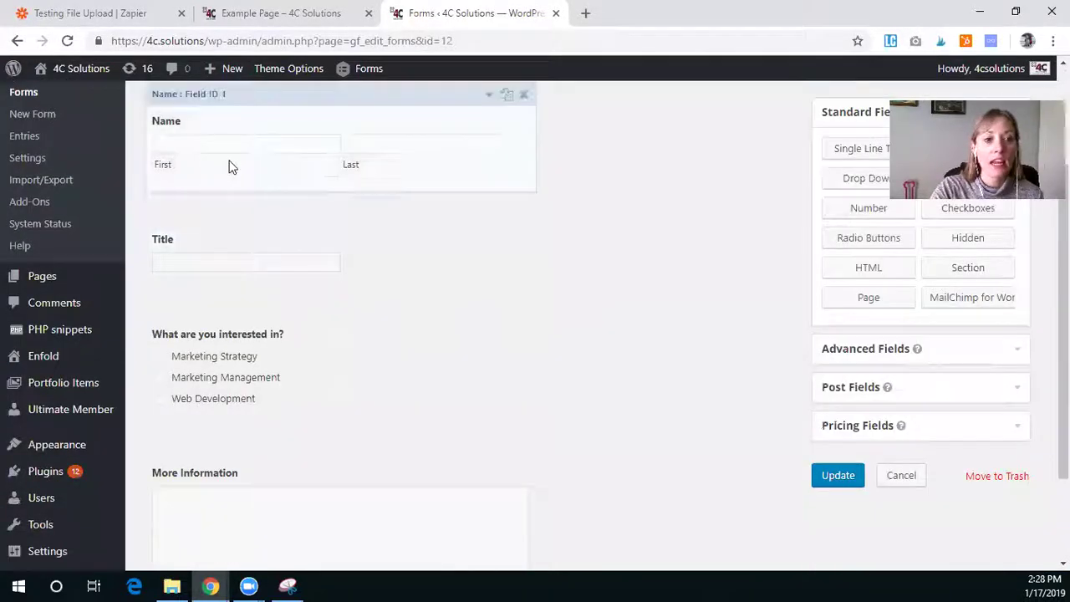
{"action": "scroll", "coordinate": [415, 367], "scroll_direction": "down", "scroll_amount": 1}
{"action": "scroll", "coordinate": [410, 365], "scroll_direction": "down", "scroll_amount": 1}
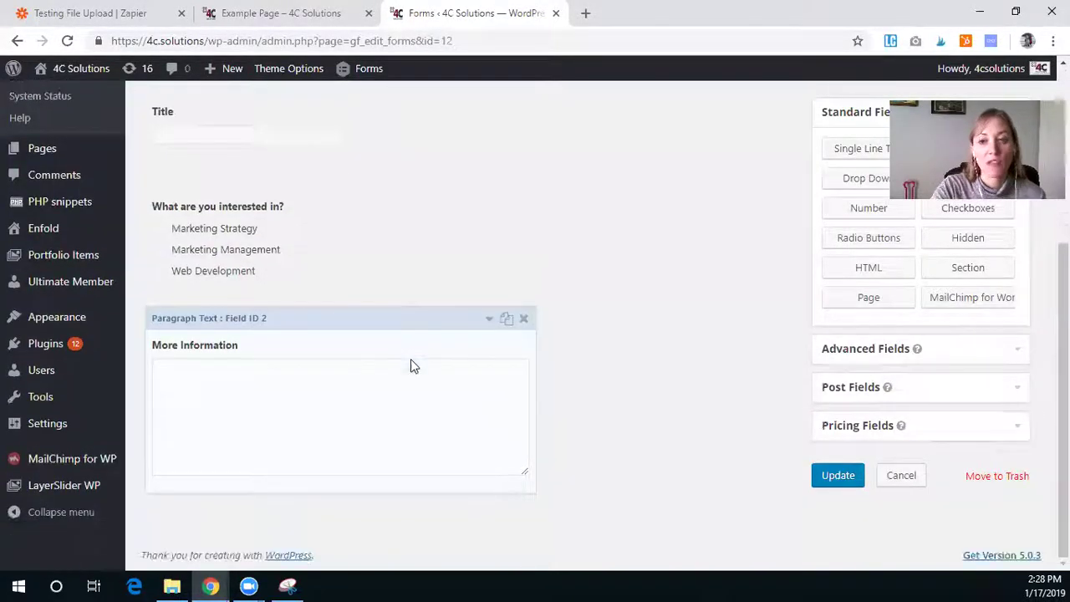
{"action": "scroll", "coordinate": [585, 320], "scroll_direction": "up", "scroll_amount": 3}
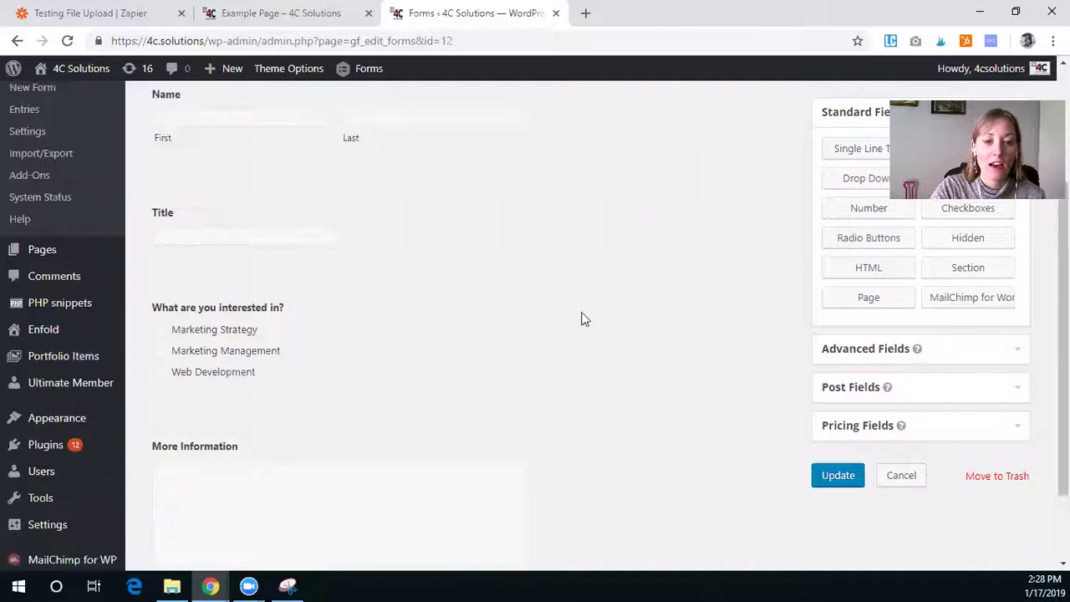
Open the Example PDF and review its Blank Slate template, Admin Notification attachment and first-name filename
{"action": "mouse_move", "coordinate": [228, 158]}
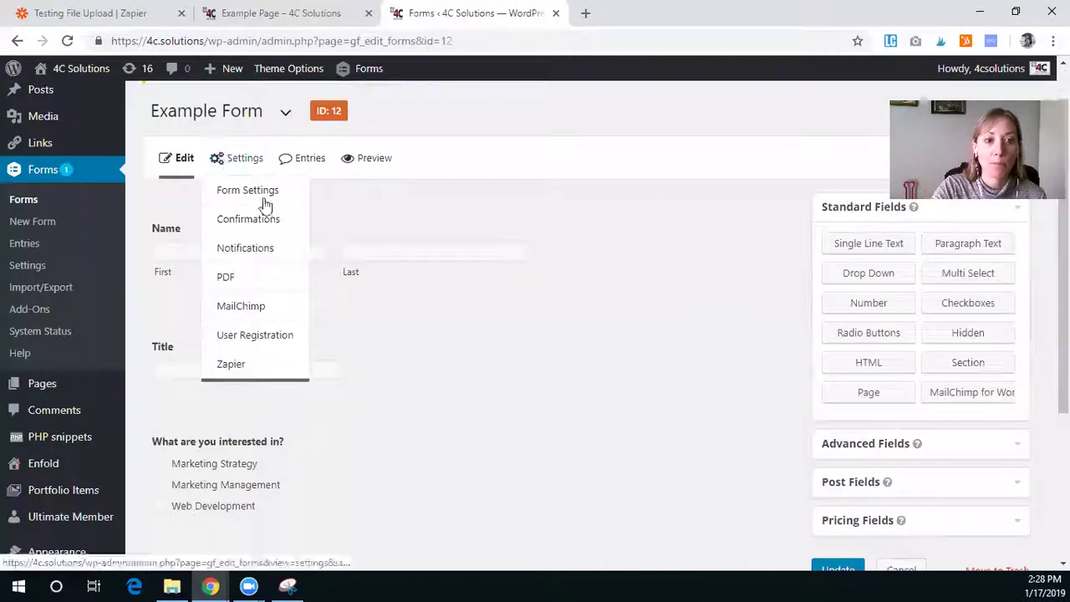
{"action": "left_click", "coordinate": [235, 283]}
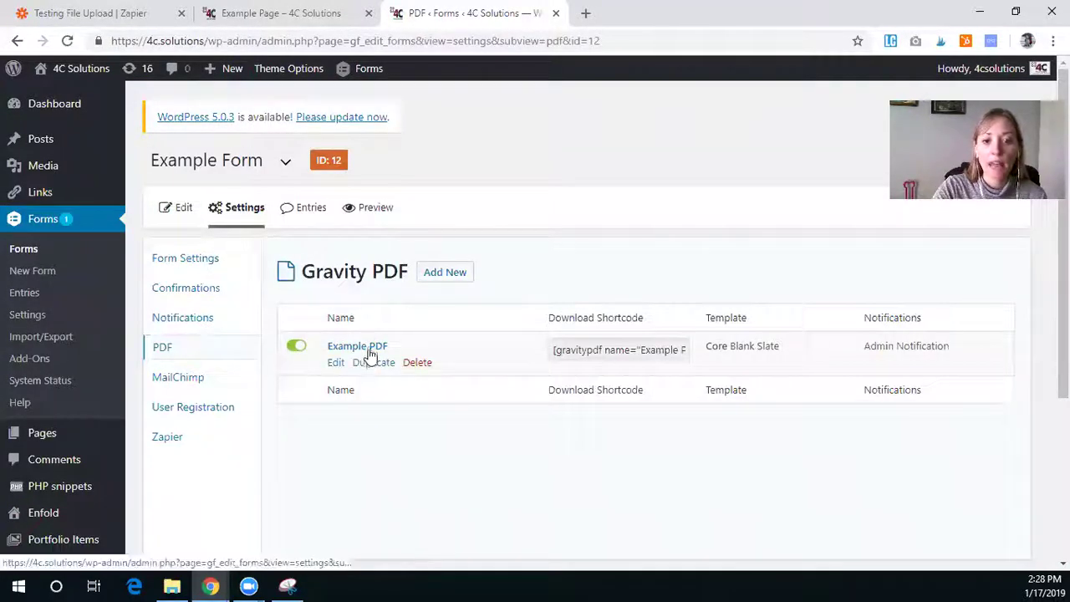
{"action": "left_click", "coordinate": [377, 363]}
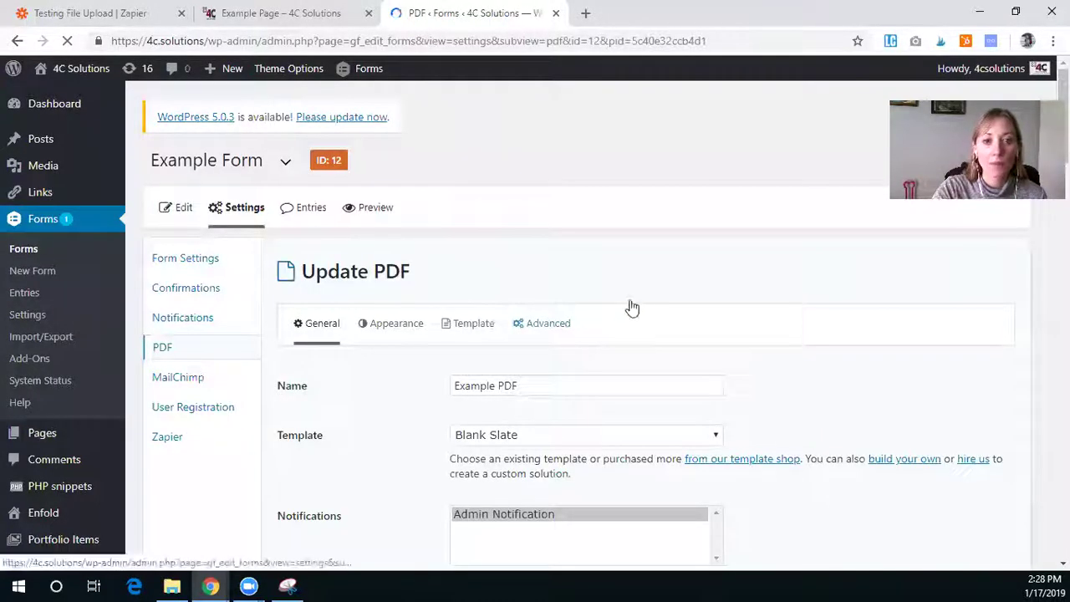
{"action": "scroll", "coordinate": [606, 397], "scroll_direction": "down", "scroll_amount": 2}
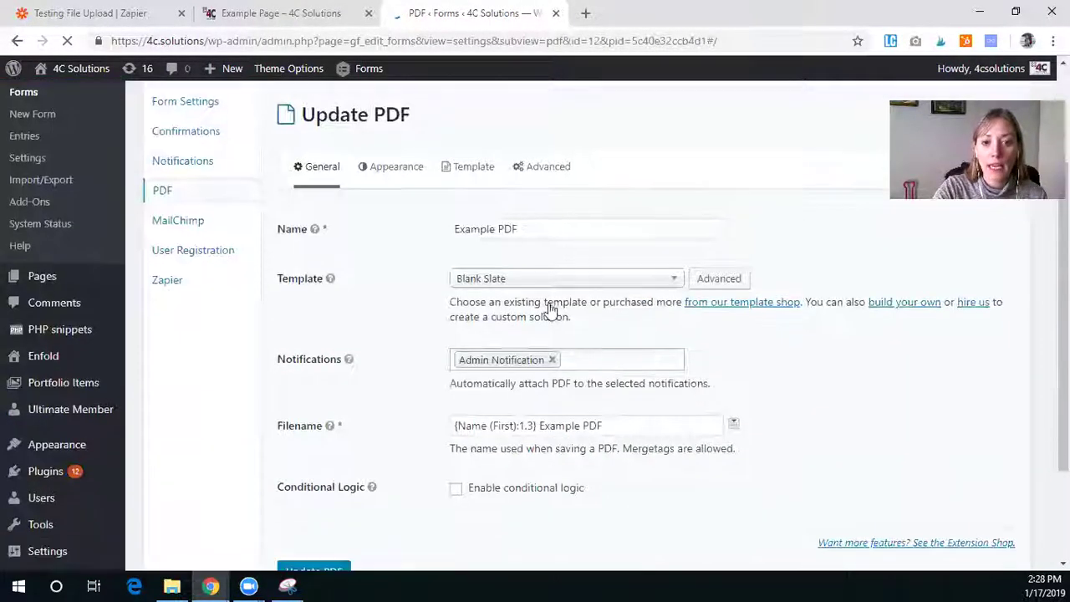
{"action": "scroll", "coordinate": [313, 295], "scroll_direction": "down", "scroll_amount": 1}
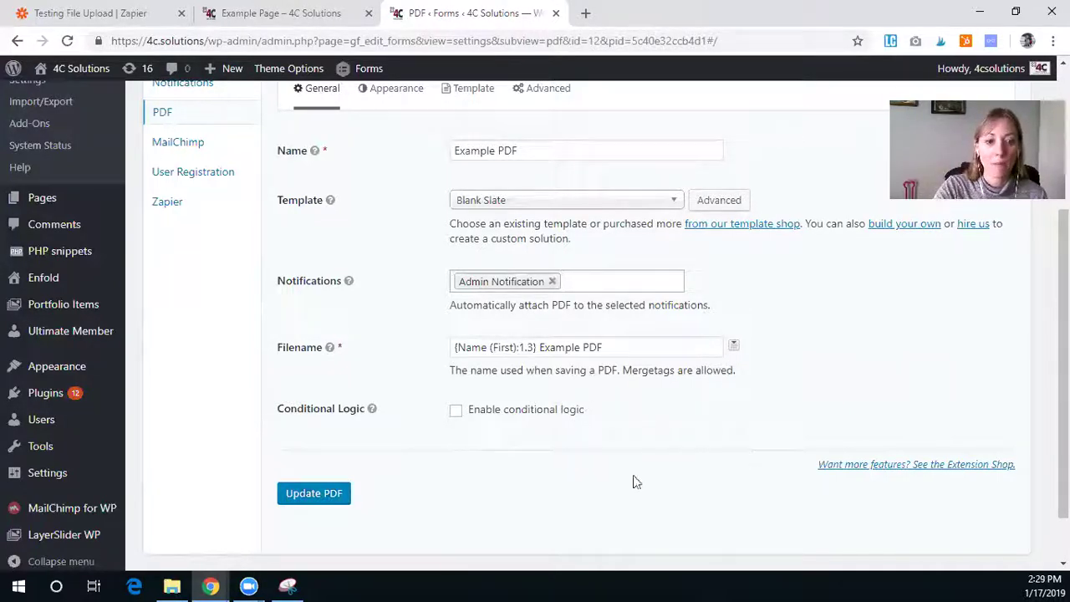
{"action": "scroll", "coordinate": [256, 334], "scroll_direction": "up", "scroll_amount": 2}
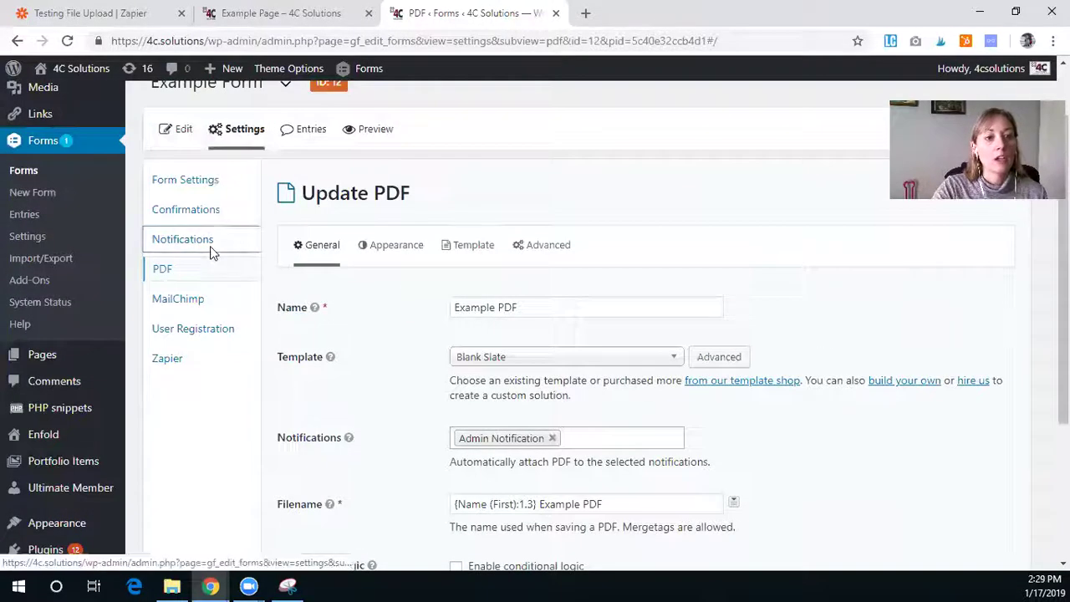
Open the Example Form's Admin Notification to check its settings
{"action": "left_click", "coordinate": [210, 249]}
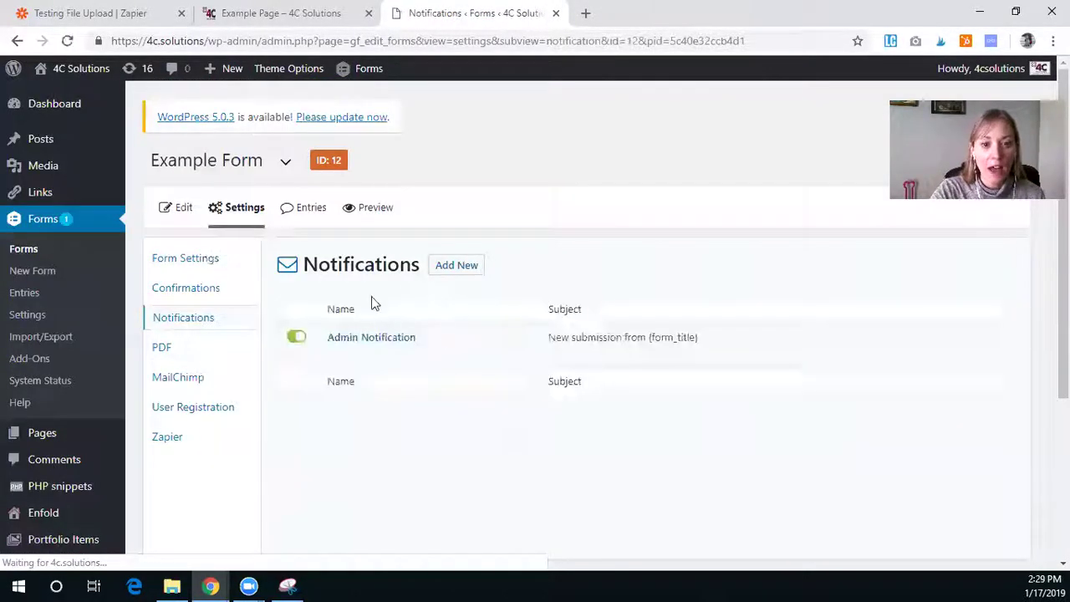
{"action": "mouse_move", "coordinate": [382, 337]}
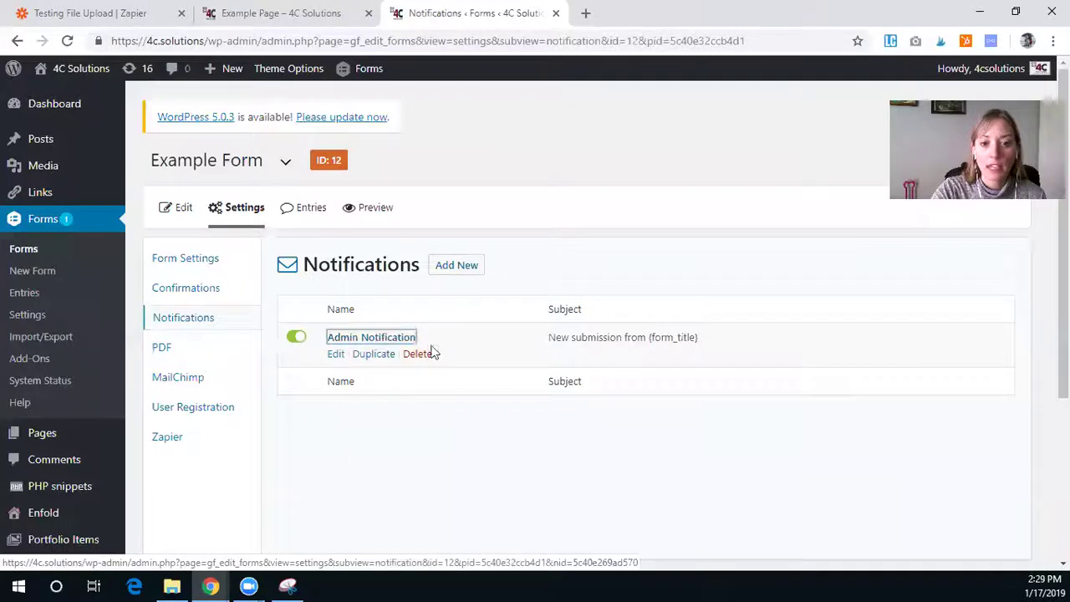
{"action": "left_click", "coordinate": [409, 338]}
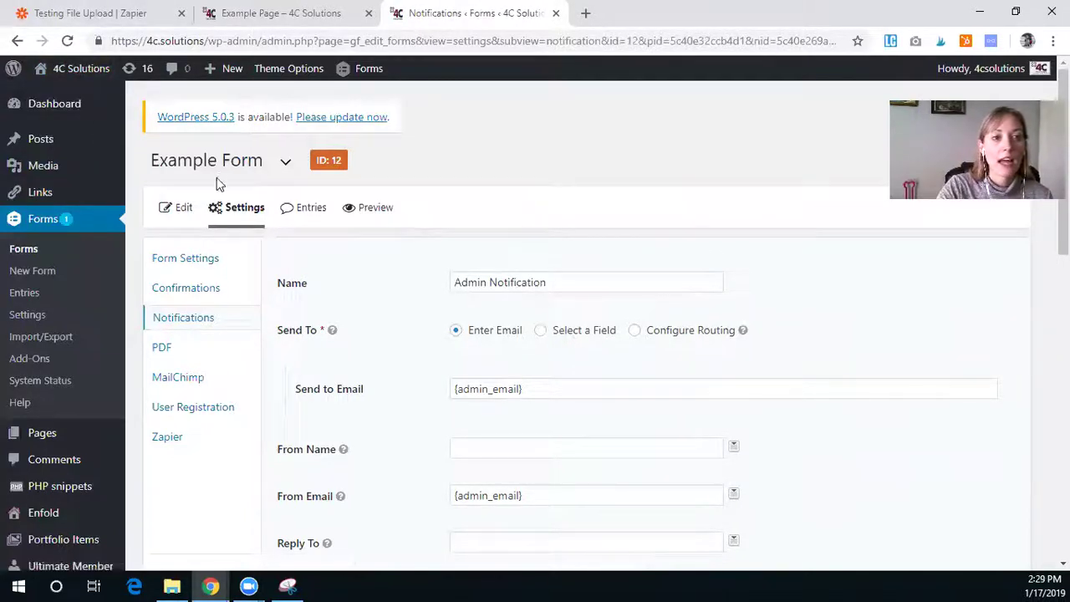
Check the form's Zapier webhook feed against the Testing File Upload zap
{"action": "mouse_move", "coordinate": [245, 209]}
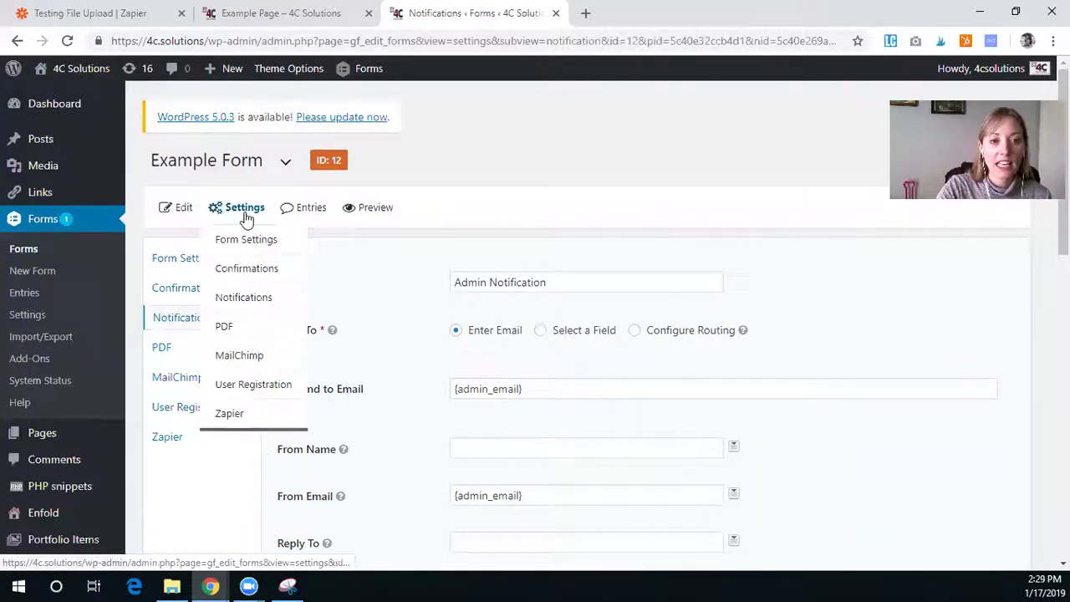
{"action": "left_click", "coordinate": [234, 413]}
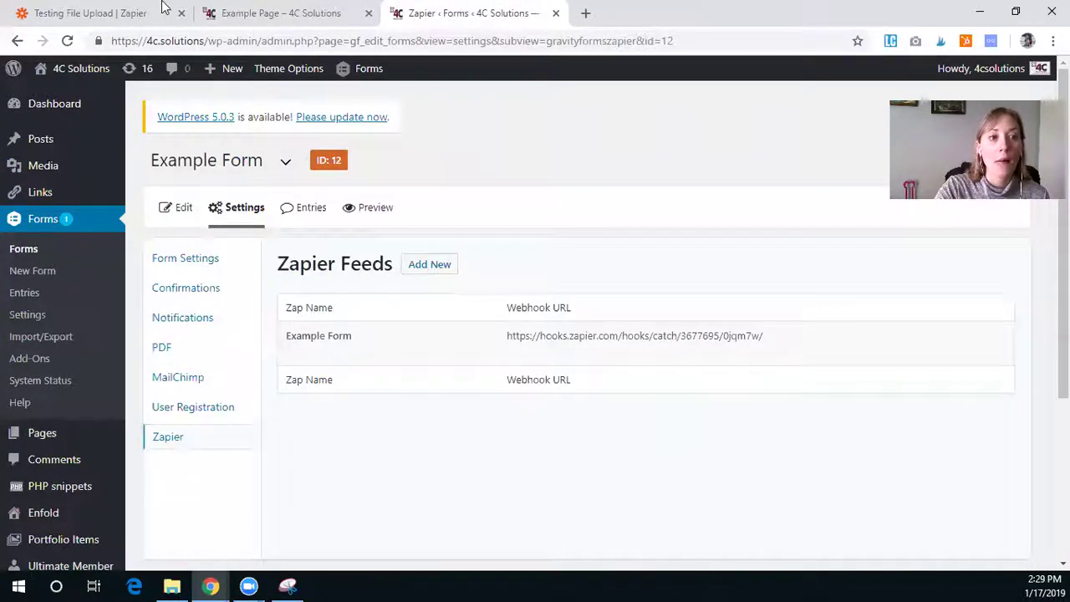
{"action": "left_click", "coordinate": [134, 12]}
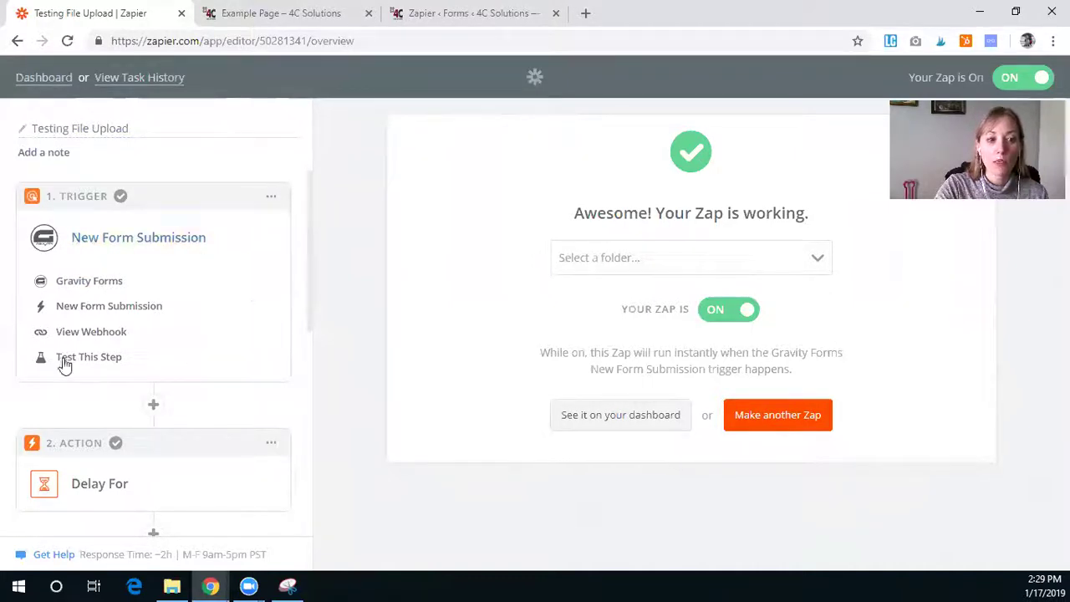
Compare the trigger's catch-hook URL with the Example Form's Zapier feed URL in WordPress
{"action": "left_click", "coordinate": [90, 331]}
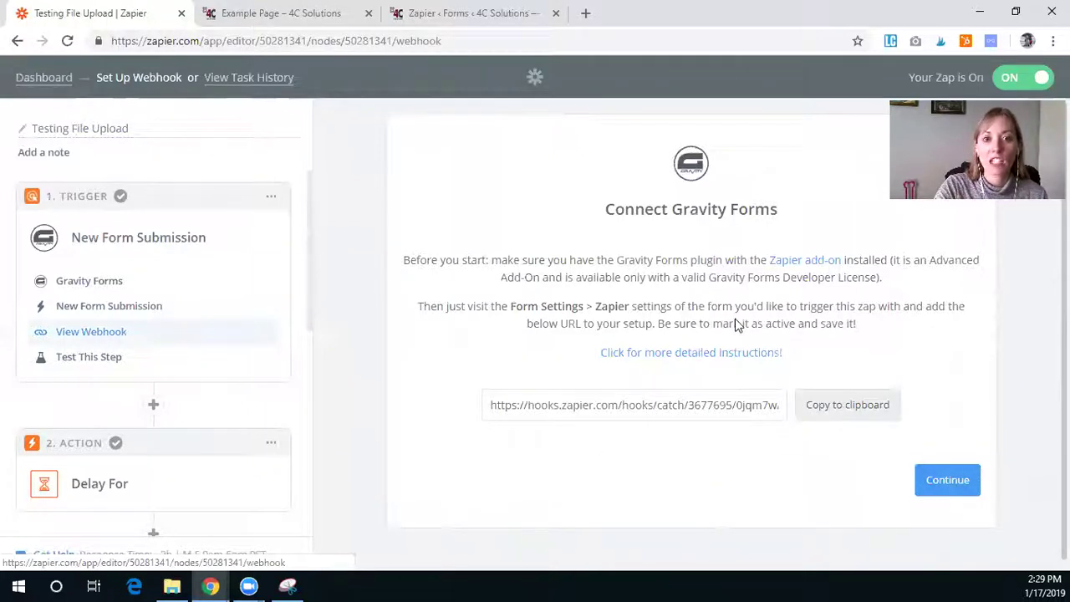
{"action": "left_click", "coordinate": [447, 14]}
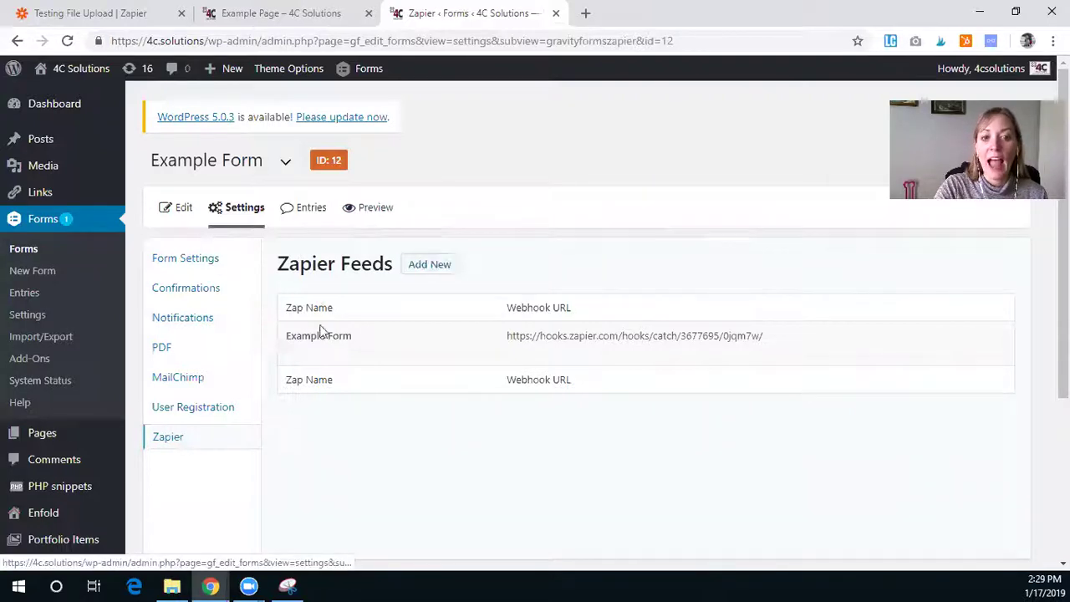
{"action": "mouse_move", "coordinate": [611, 334]}
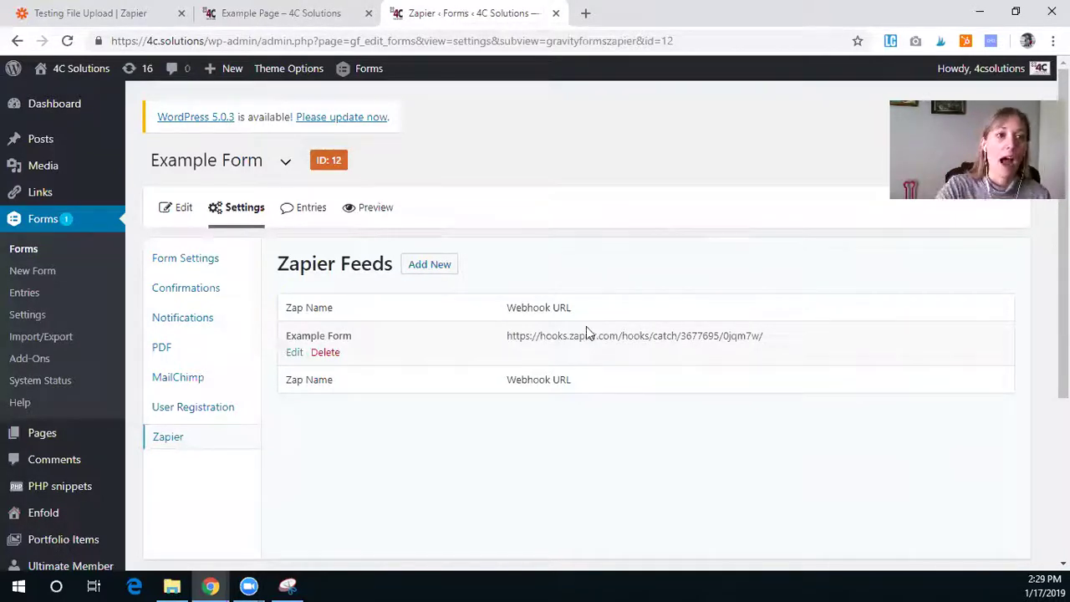
Confirm the Delay For step waits 10 Minutes and expand the Gmail Find Email search step
{"action": "left_click", "coordinate": [123, 12]}
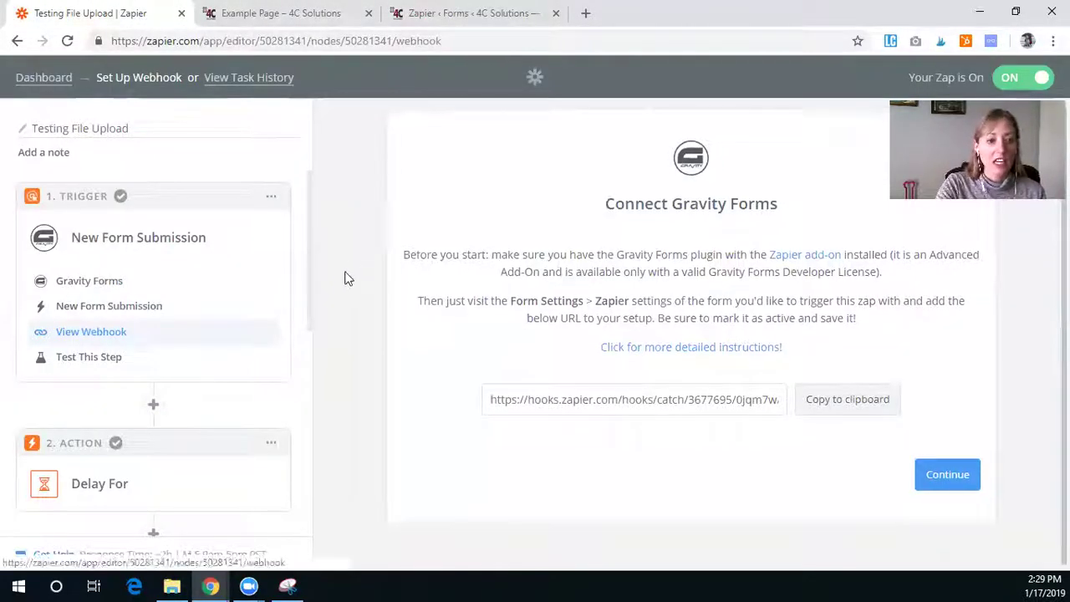
{"action": "scroll", "coordinate": [293, 381], "scroll_direction": "down", "scroll_amount": 3}
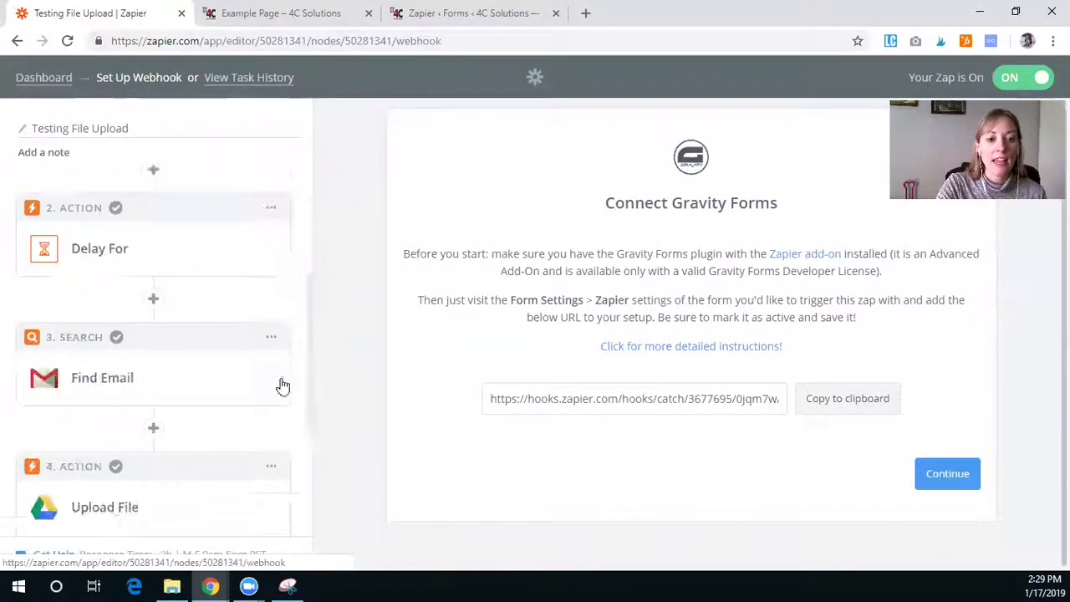
{"action": "left_click", "coordinate": [207, 251]}
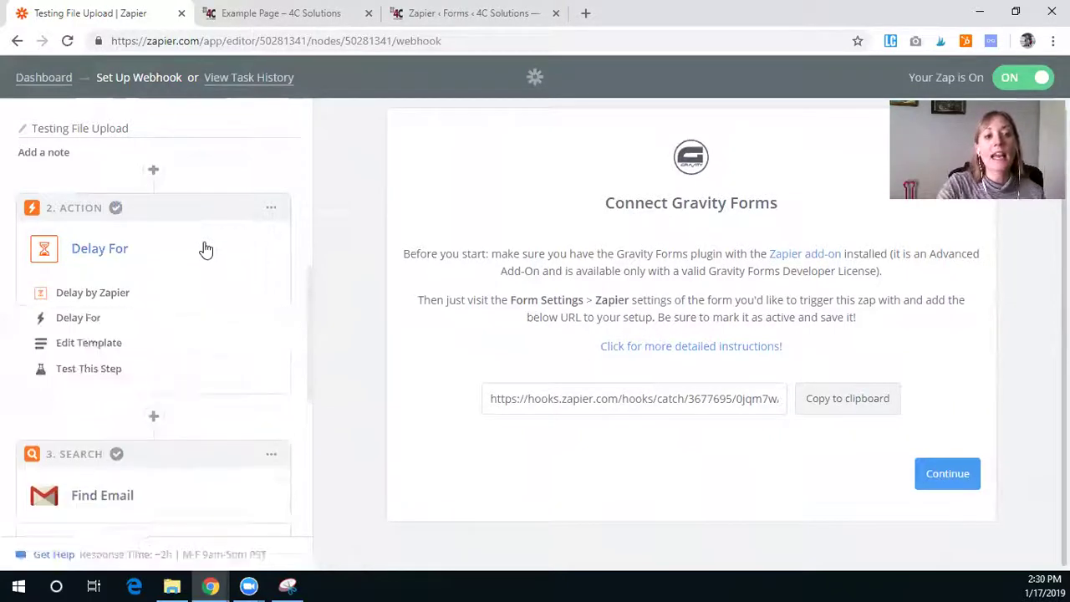
{"action": "left_click", "coordinate": [93, 350]}
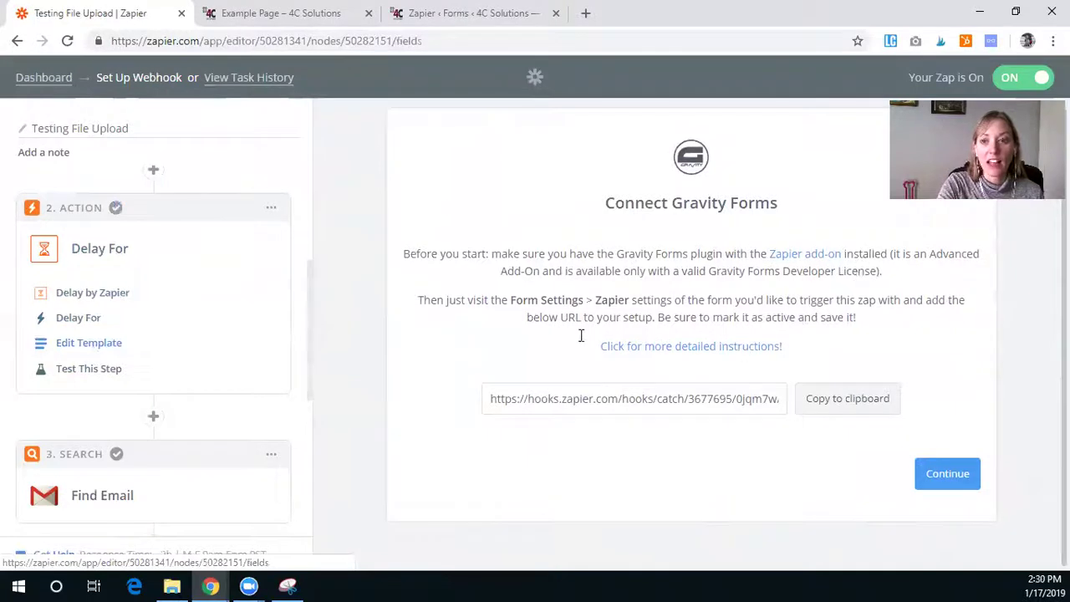
{"action": "scroll", "coordinate": [501, 343], "scroll_direction": "down", "scroll_amount": 1}
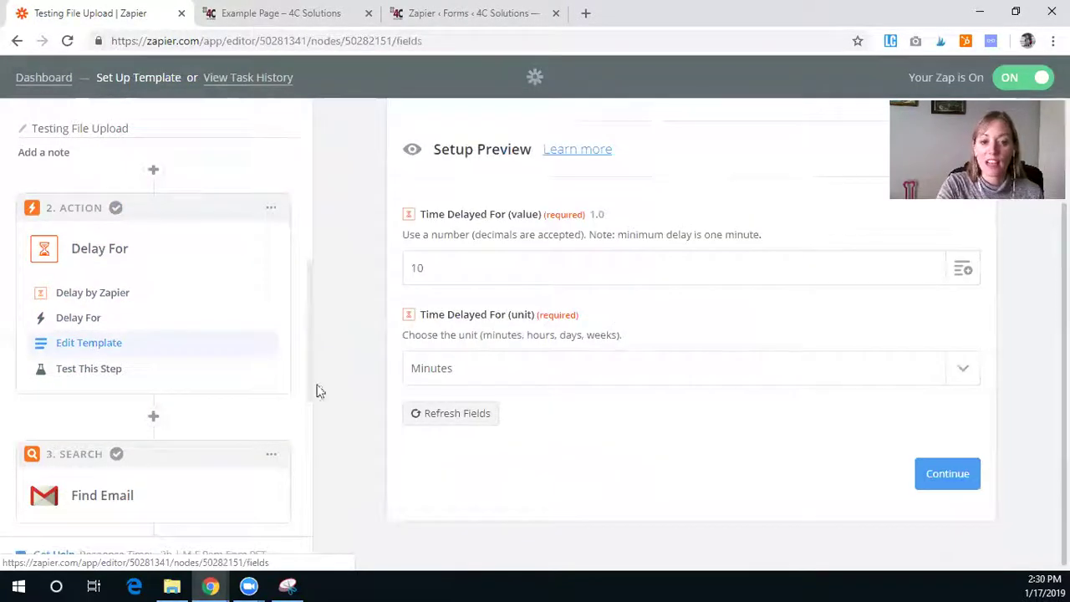
{"action": "scroll", "coordinate": [201, 405], "scroll_direction": "down", "scroll_amount": 1}
{"action": "scroll", "coordinate": [245, 407], "scroll_direction": "down", "scroll_amount": 1}
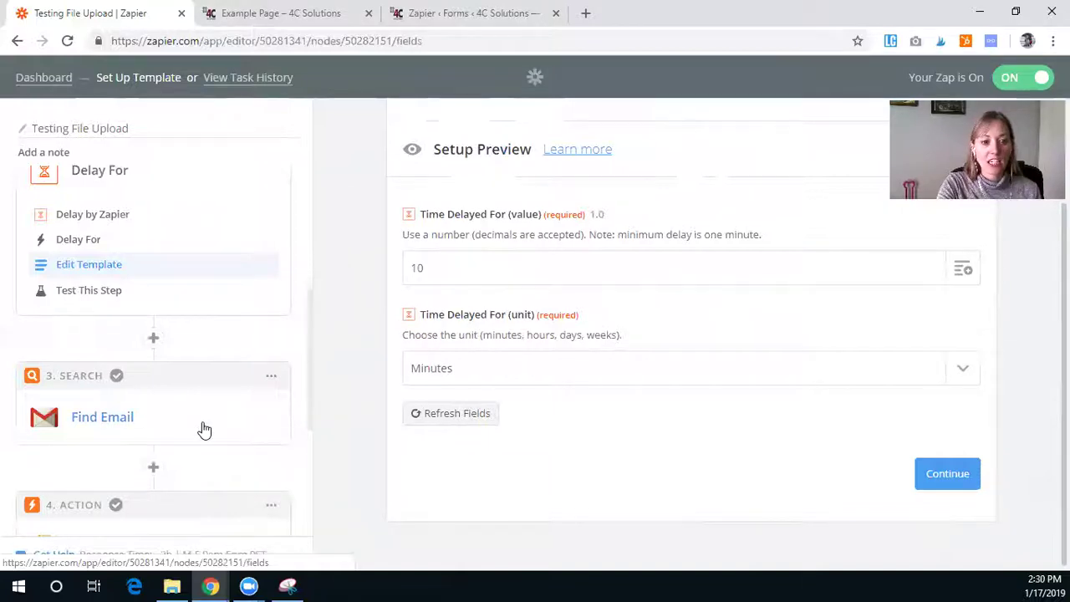
{"action": "left_click", "coordinate": [205, 430]}
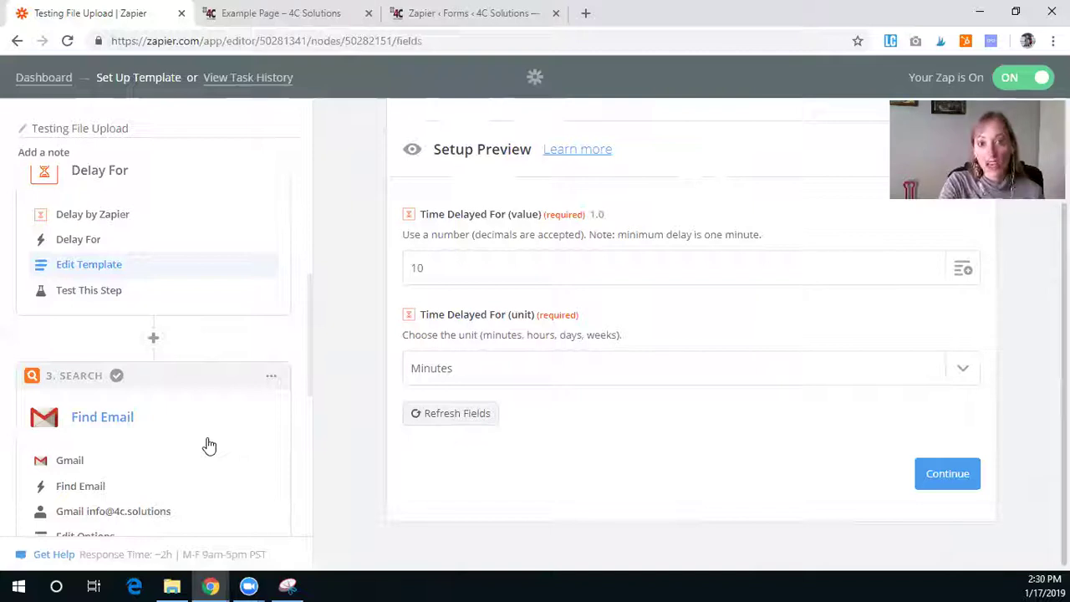
{"action": "scroll", "coordinate": [251, 448], "scroll_direction": "down", "scroll_amount": 2}
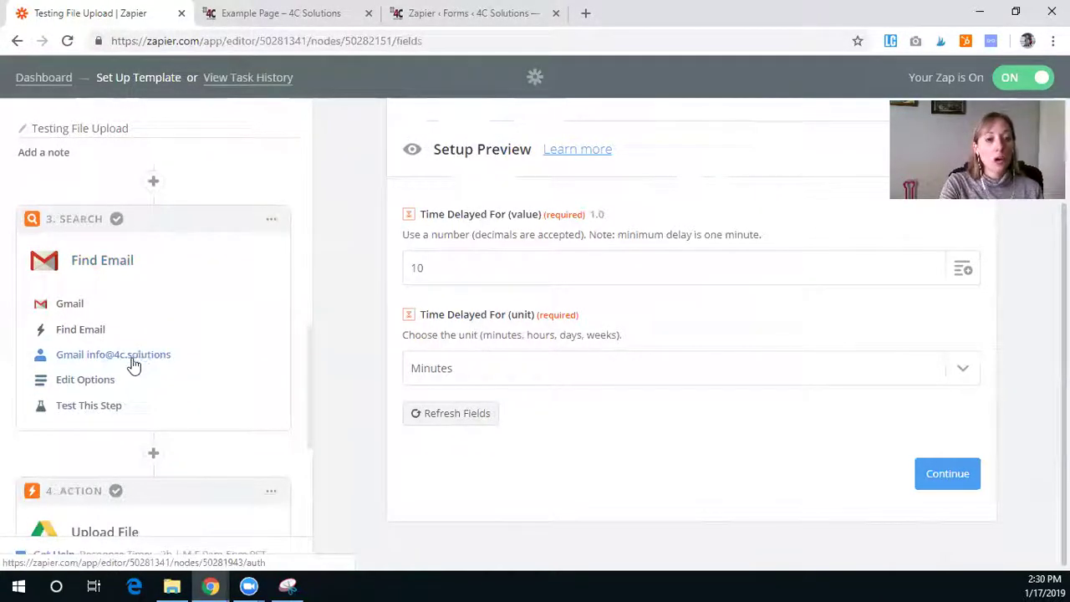
Show the Find Email options, whose Gmail search string is 'New submission from Example Form'
{"action": "left_click", "coordinate": [163, 355]}
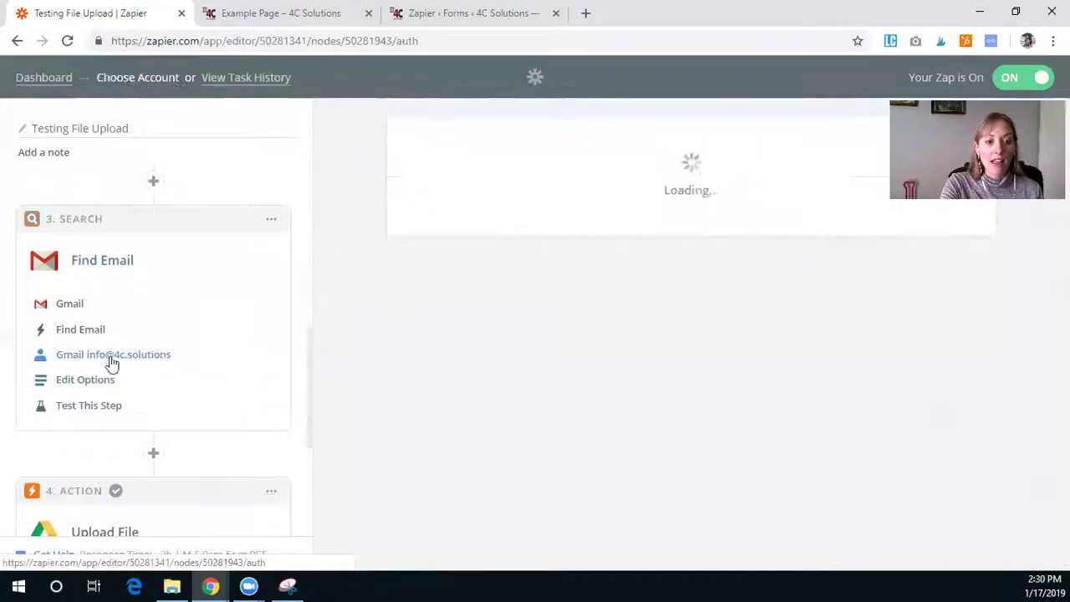
{"action": "left_click", "coordinate": [95, 382]}
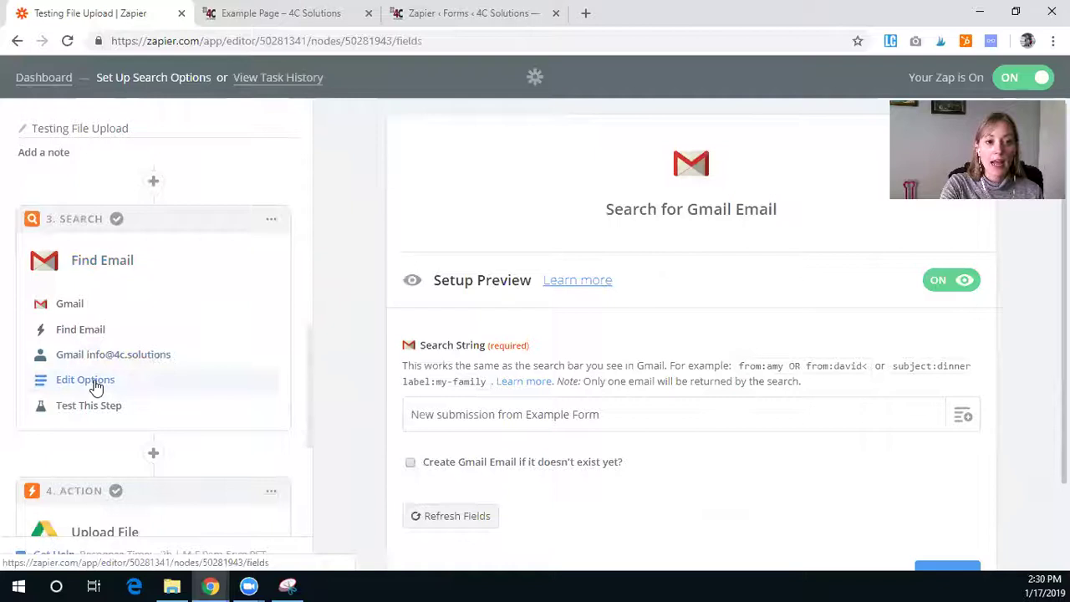
{"action": "left_click", "coordinate": [103, 405]}
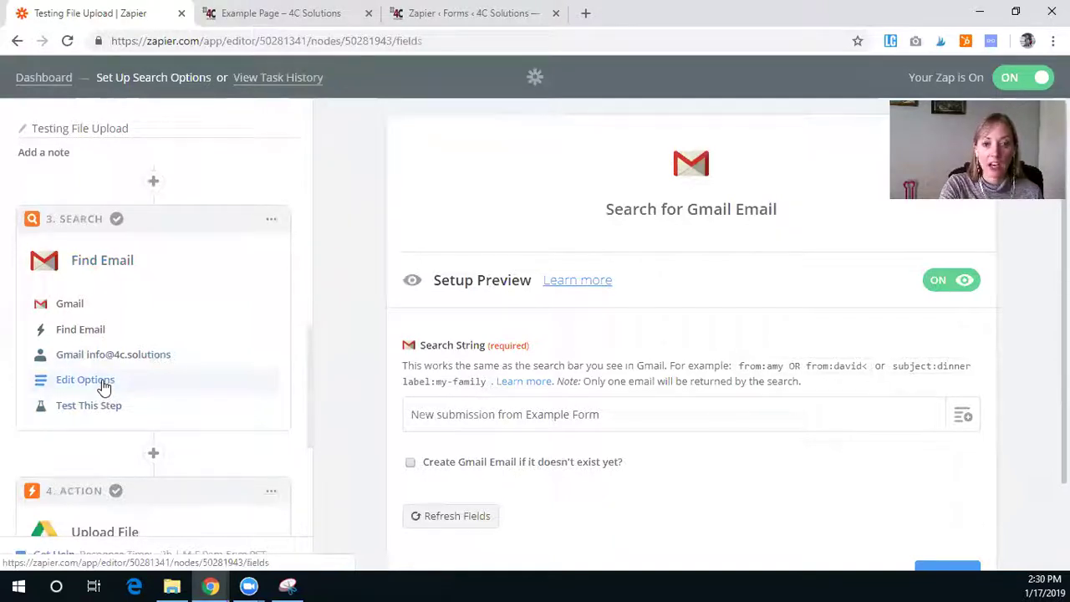
{"action": "scroll", "coordinate": [415, 347], "scroll_direction": "down", "scroll_amount": 2}
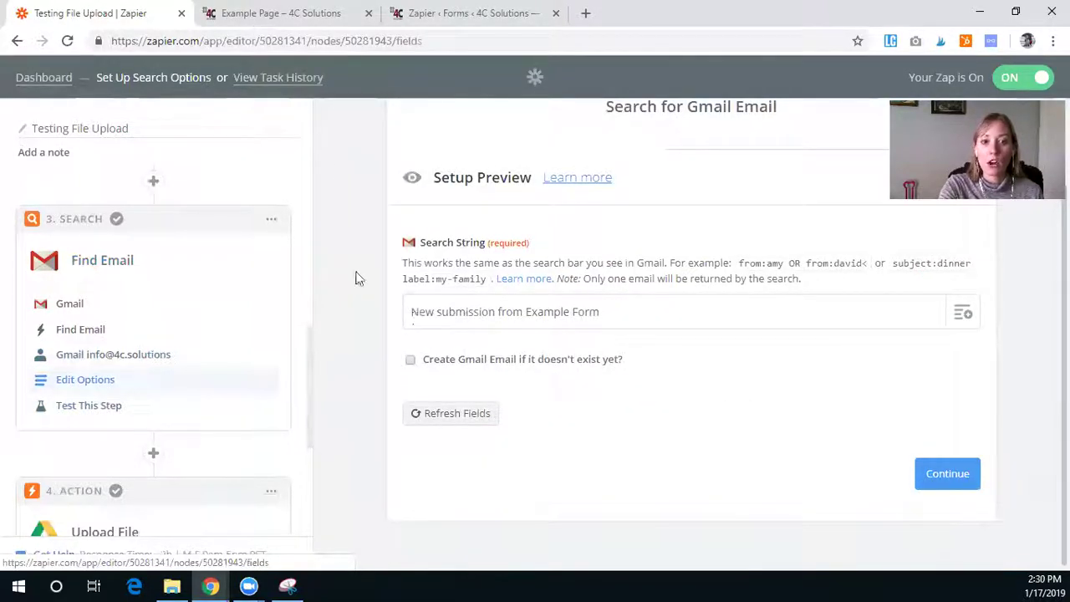
{"action": "left_click", "coordinate": [414, 7]}
Verify the Admin Notification subject reads 'New submission from {form_title}' and return to Zapier
{"action": "left_click", "coordinate": [167, 316]}
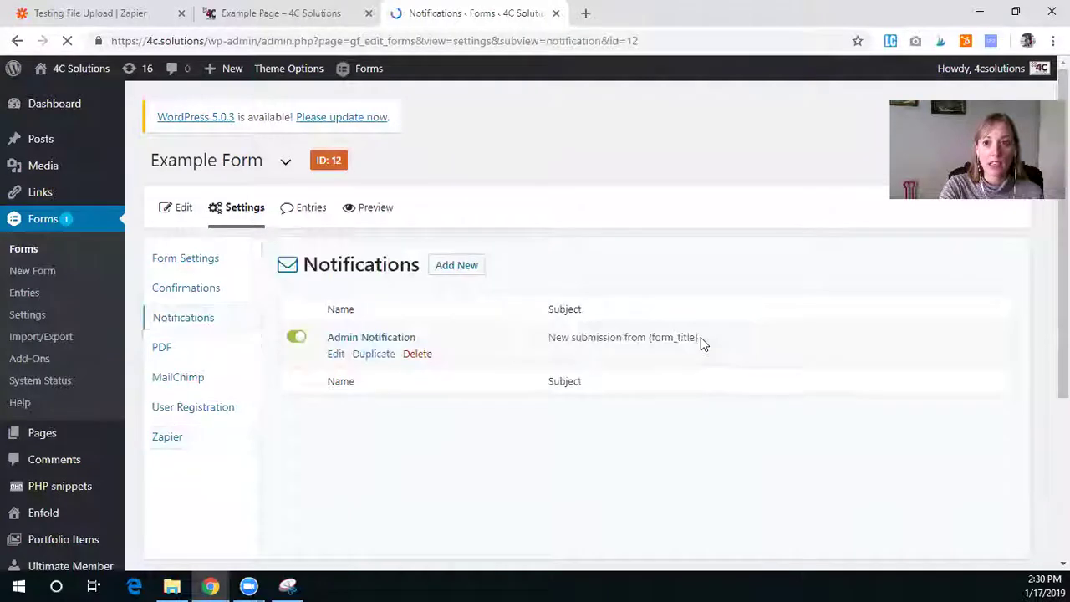
{"action": "left_click", "coordinate": [391, 336]}
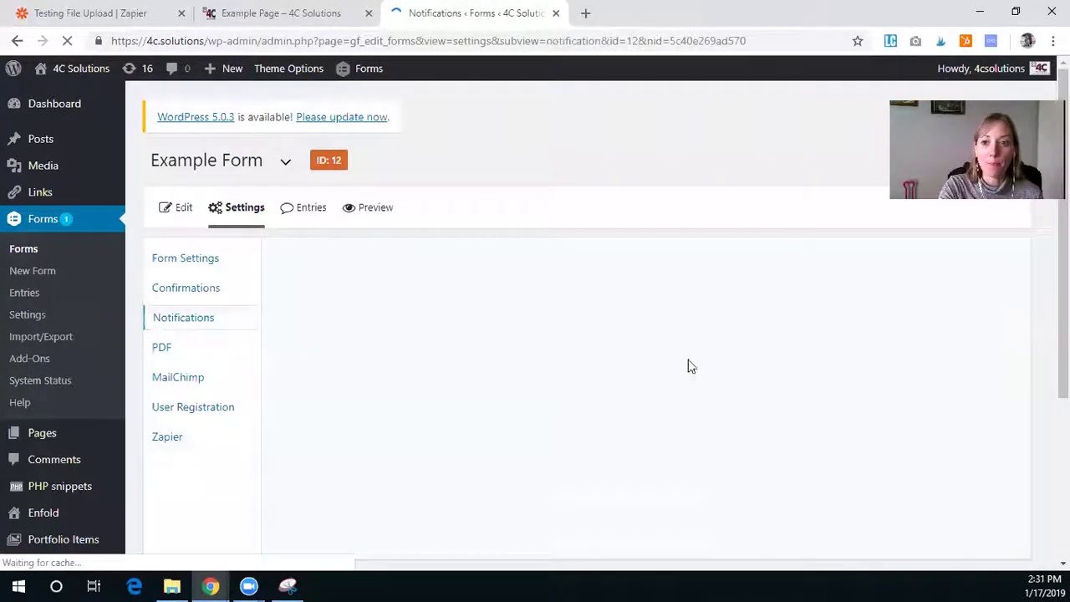
{"action": "scroll", "coordinate": [872, 451], "scroll_direction": "down", "scroll_amount": 10}
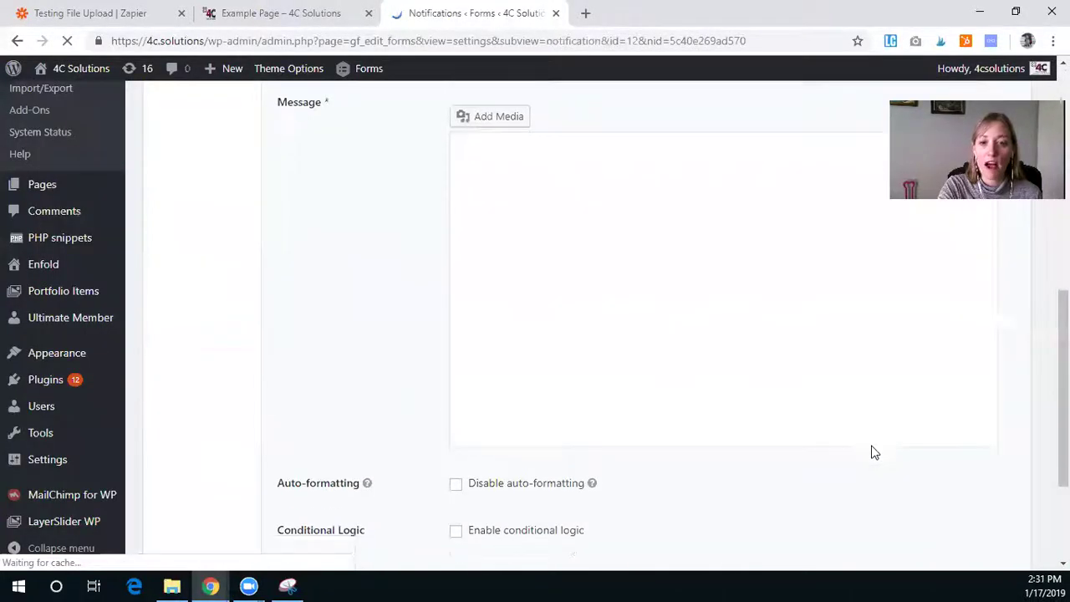
{"action": "scroll", "coordinate": [871, 451], "scroll_direction": "up", "scroll_amount": 3}
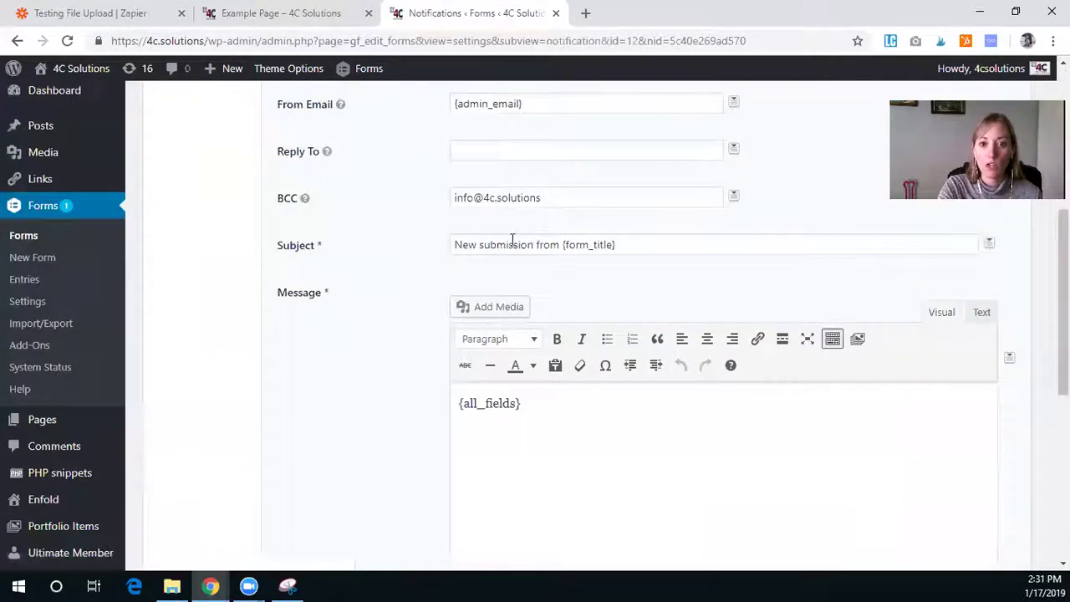
{"action": "left_click_drag", "start_coordinate": [456, 245], "coordinate": [568, 244]}
{"action": "left_click", "coordinate": [113, 11]}
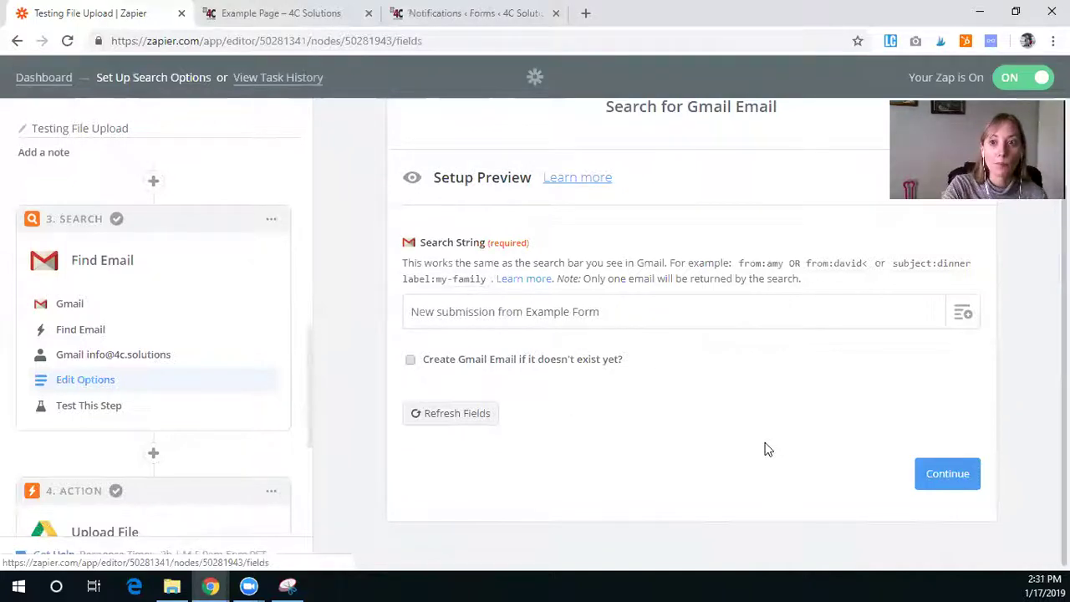
{"action": "scroll", "coordinate": [290, 340], "scroll_direction": "down", "scroll_amount": 3}
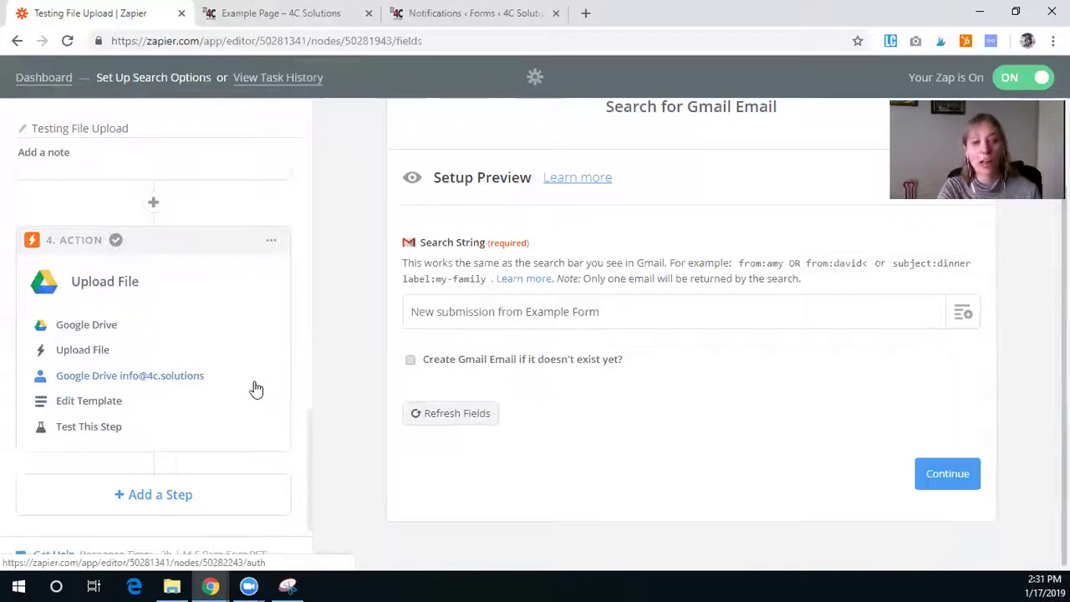
Review the Upload File template: My Google Drive, file from Step 3's Gmail attachment, no conversion
{"action": "left_click", "coordinate": [117, 402]}
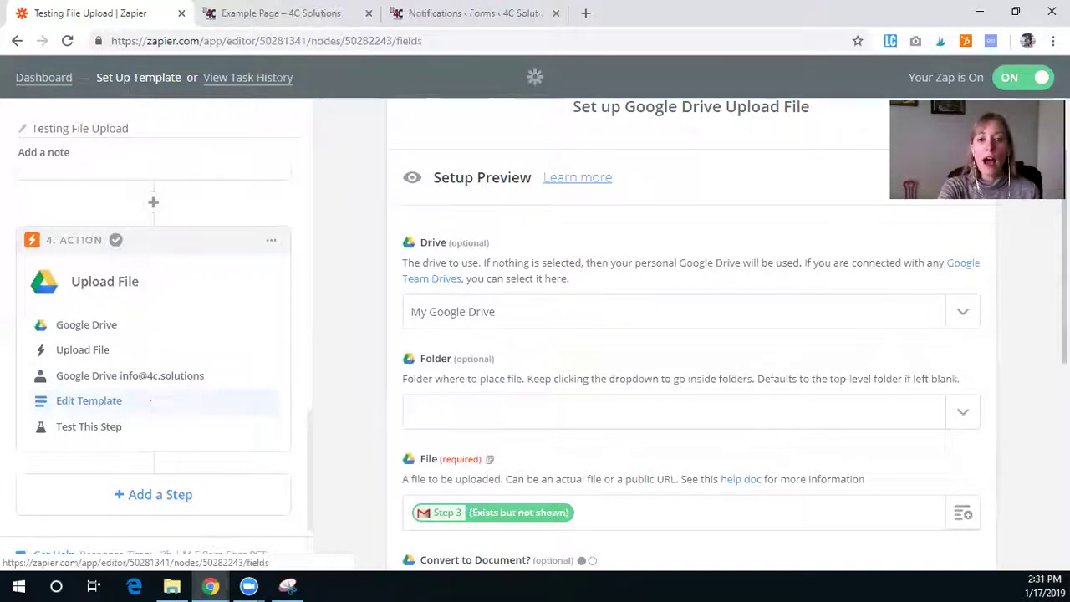
{"action": "scroll", "coordinate": [654, 376], "scroll_direction": "down", "scroll_amount": 2}
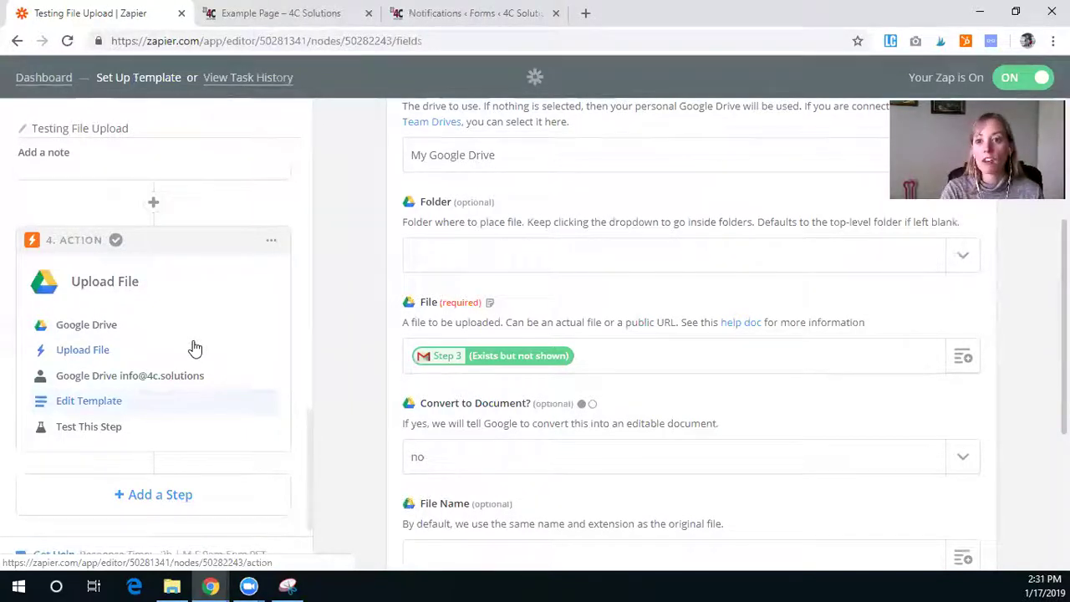
{"action": "scroll", "coordinate": [568, 301], "scroll_direction": "up", "scroll_amount": 2}
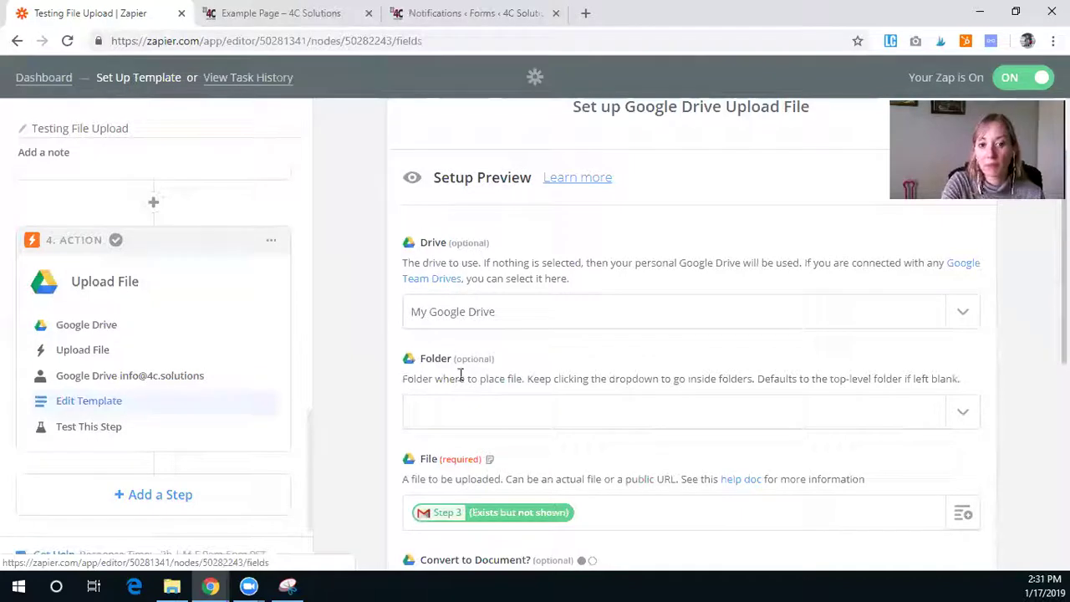
{"action": "scroll", "coordinate": [603, 420], "scroll_direction": "down", "scroll_amount": 2}
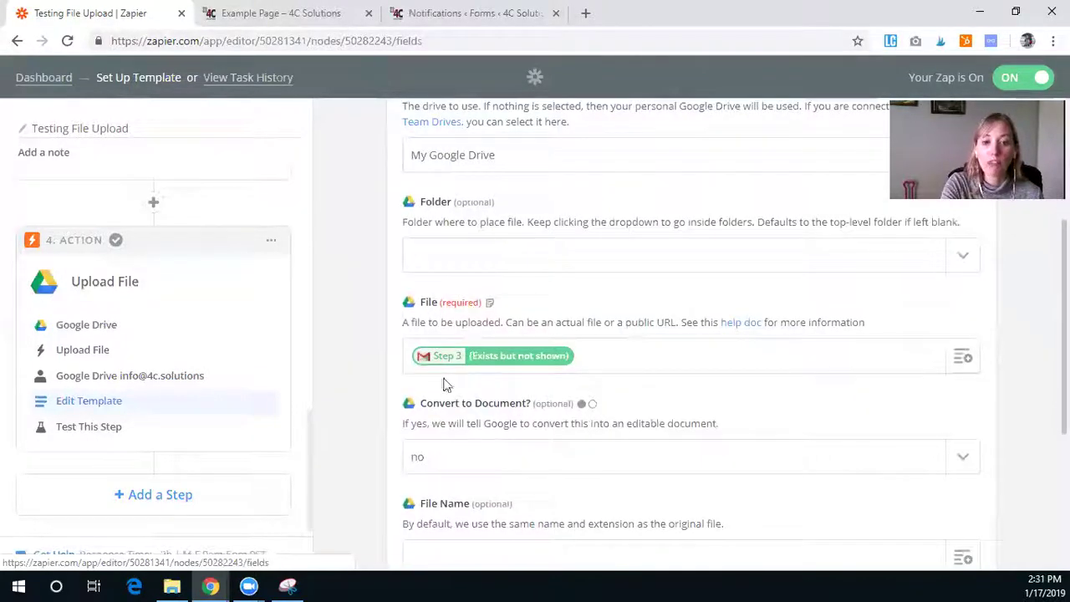
Inspect the File field's data options, keeping the Step 3 Gmail attachment as the file
{"action": "left_click", "coordinate": [962, 358]}
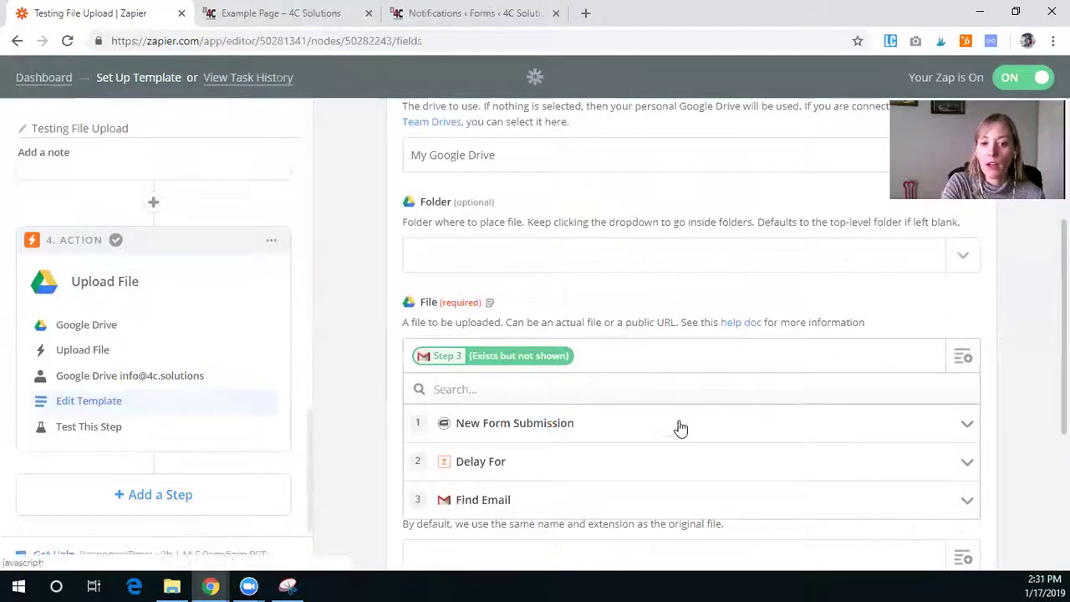
{"action": "left_click", "coordinate": [767, 428]}
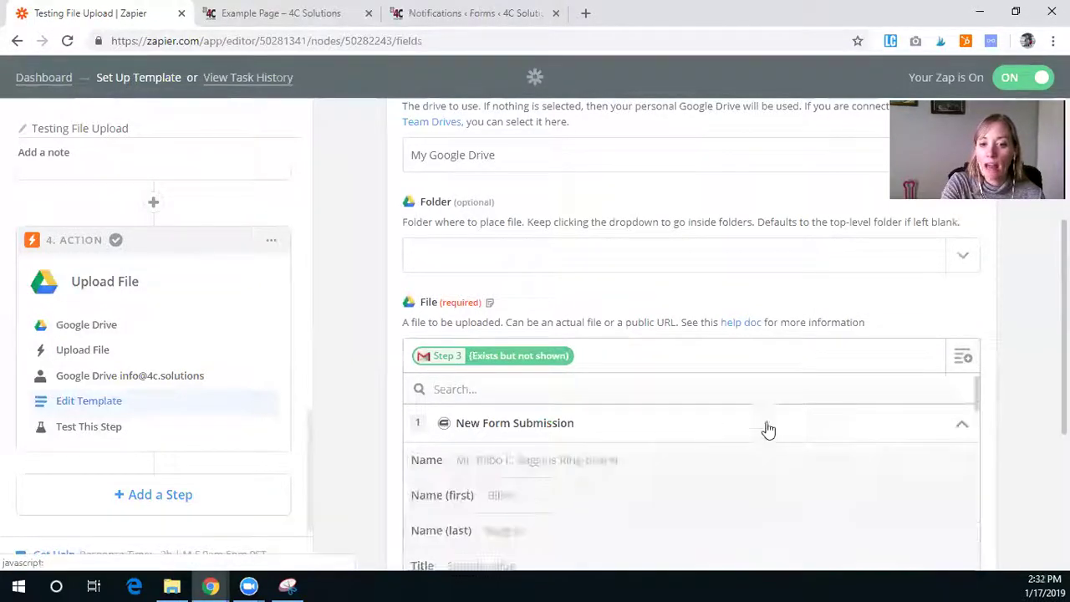
{"action": "left_click", "coordinate": [925, 423]}
{"action": "left_click", "coordinate": [513, 497]}
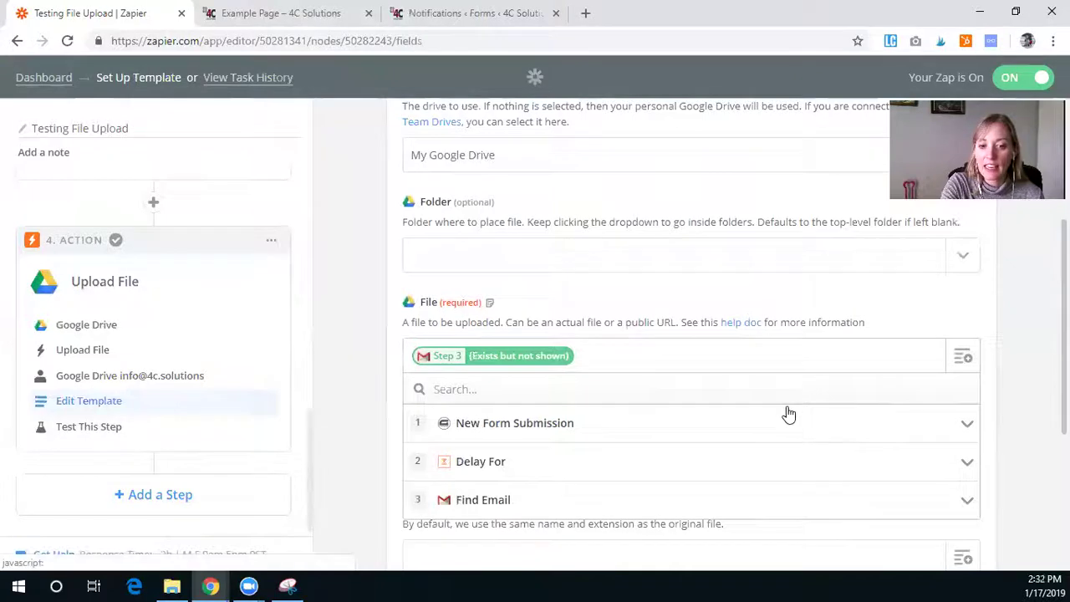
{"action": "scroll", "coordinate": [806, 403], "scroll_direction": "down", "scroll_amount": 2}
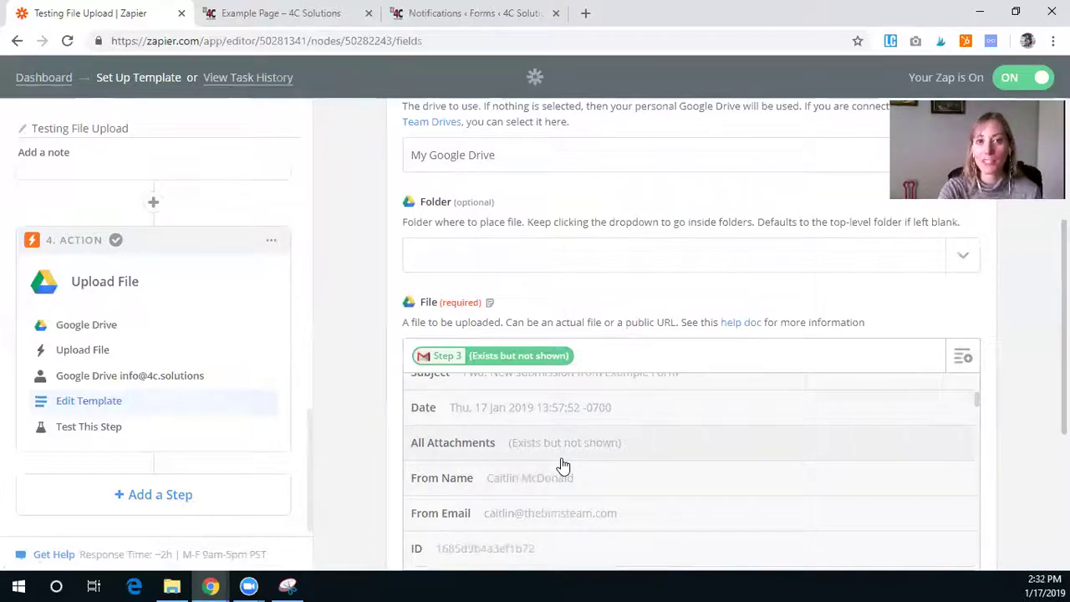
{"action": "left_click", "coordinate": [357, 350]}
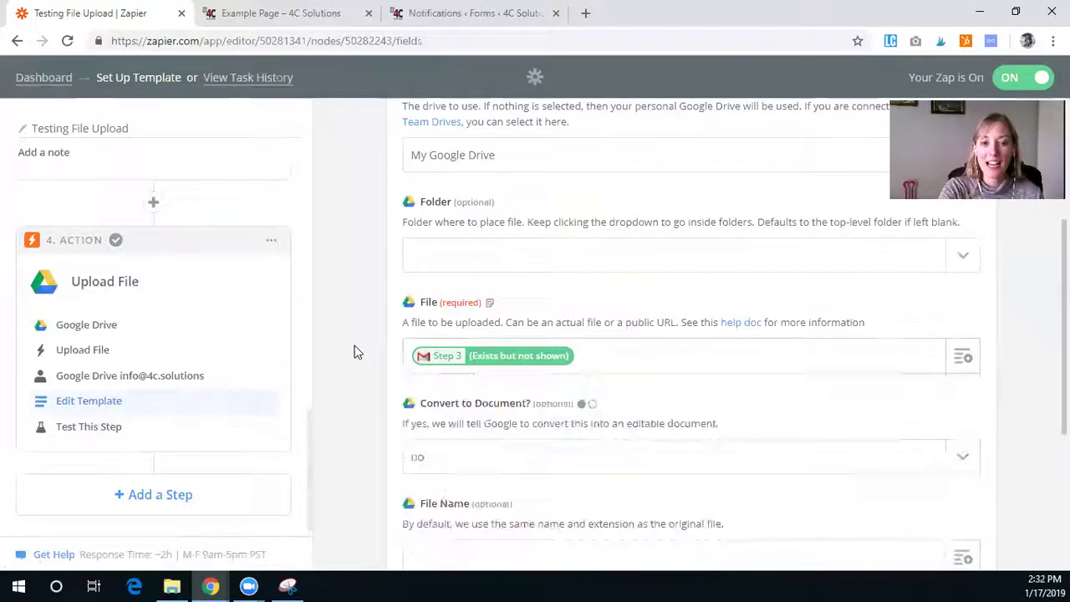
Finish the Upload File template and move on to testing the Google Drive upload
{"action": "scroll", "coordinate": [370, 345], "scroll_direction": "down", "scroll_amount": 2}
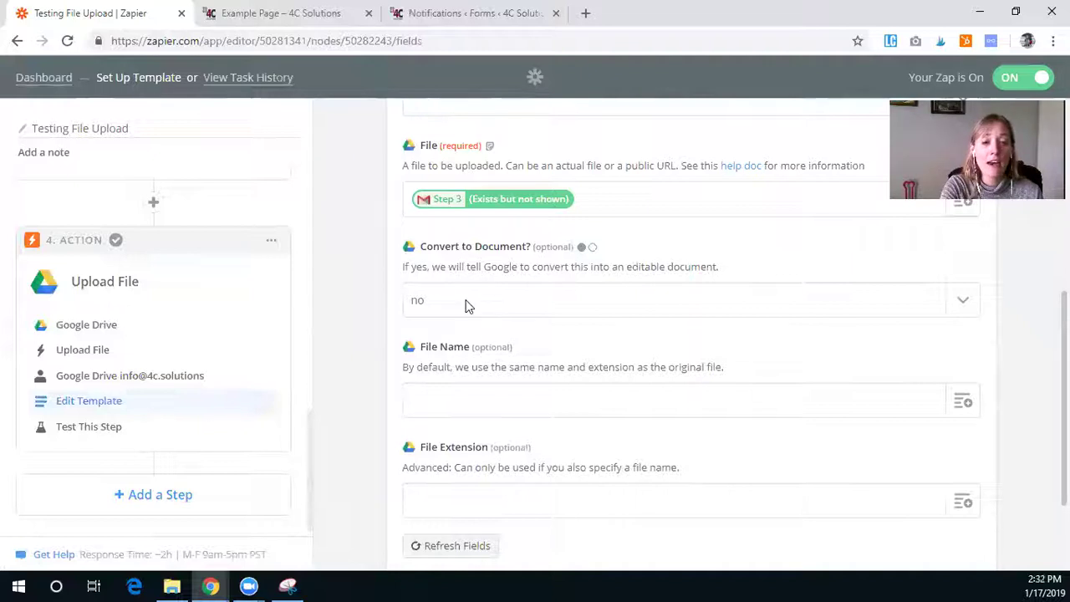
{"action": "scroll", "coordinate": [481, 307], "scroll_direction": "down", "scroll_amount": 1}
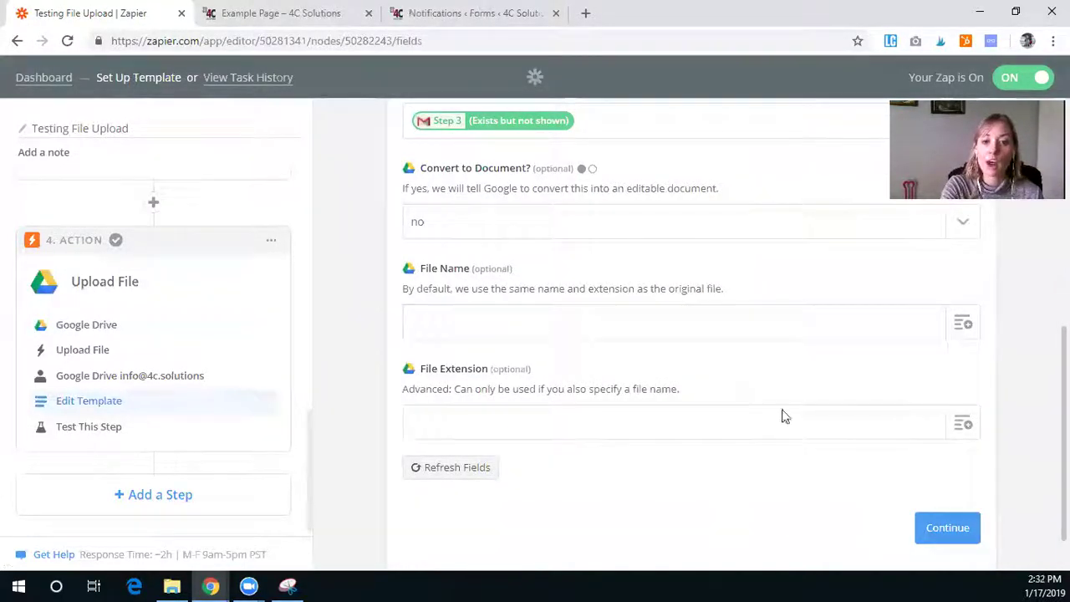
{"action": "scroll", "coordinate": [858, 540], "scroll_direction": "down", "scroll_amount": 1}
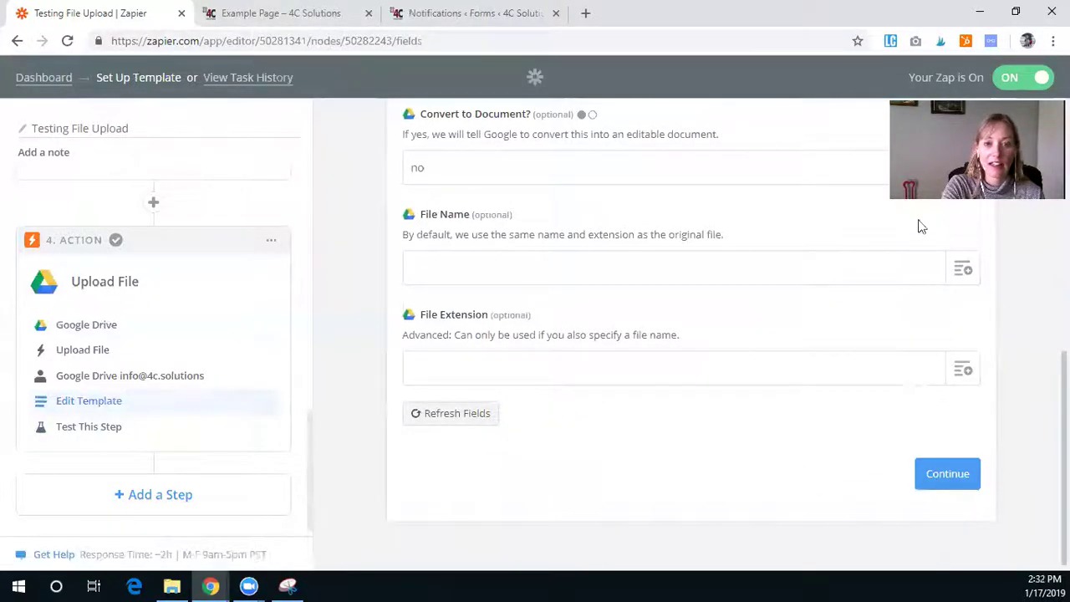
{"action": "left_click", "coordinate": [963, 475]}
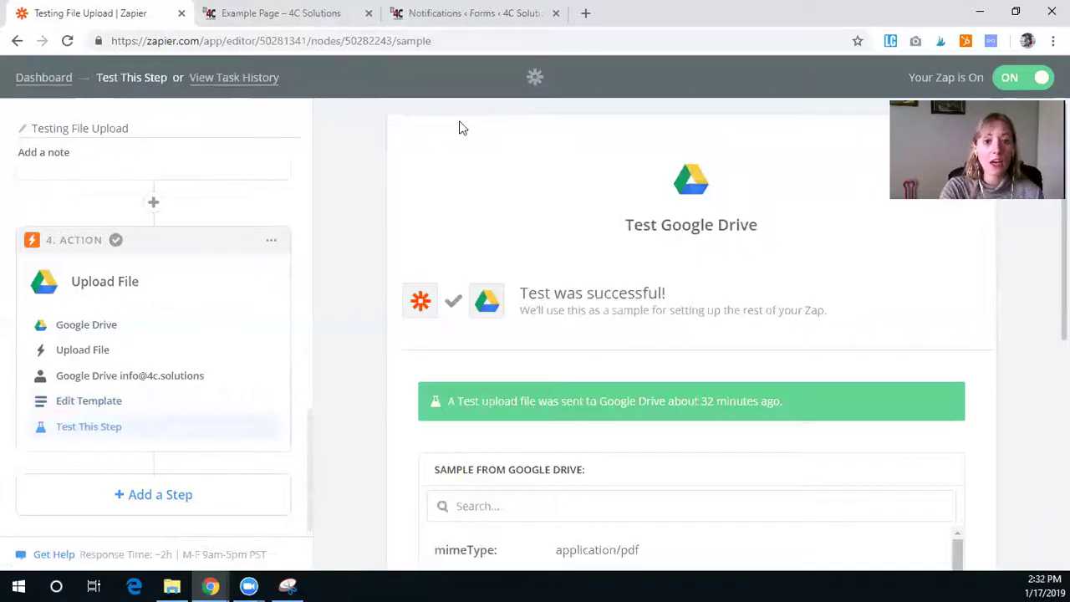
{"action": "key", "text": "ctrl+Tab"}
Reload the Example Page and enter a test first name in the form
{"action": "left_click", "coordinate": [274, 41]}
{"action": "key", "text": "Return"}
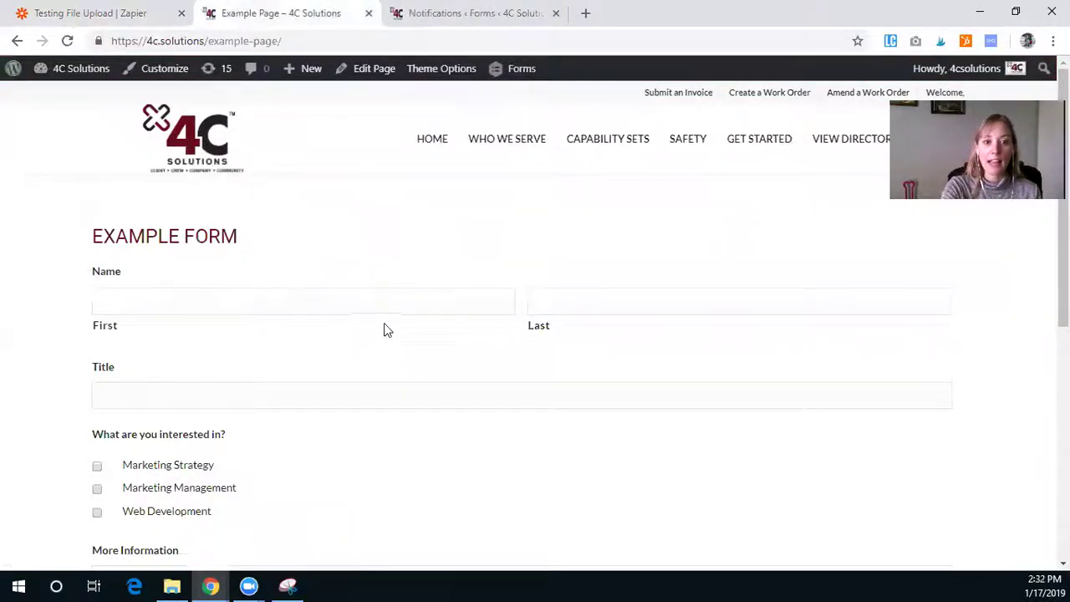
{"action": "left_click", "coordinate": [400, 299]}
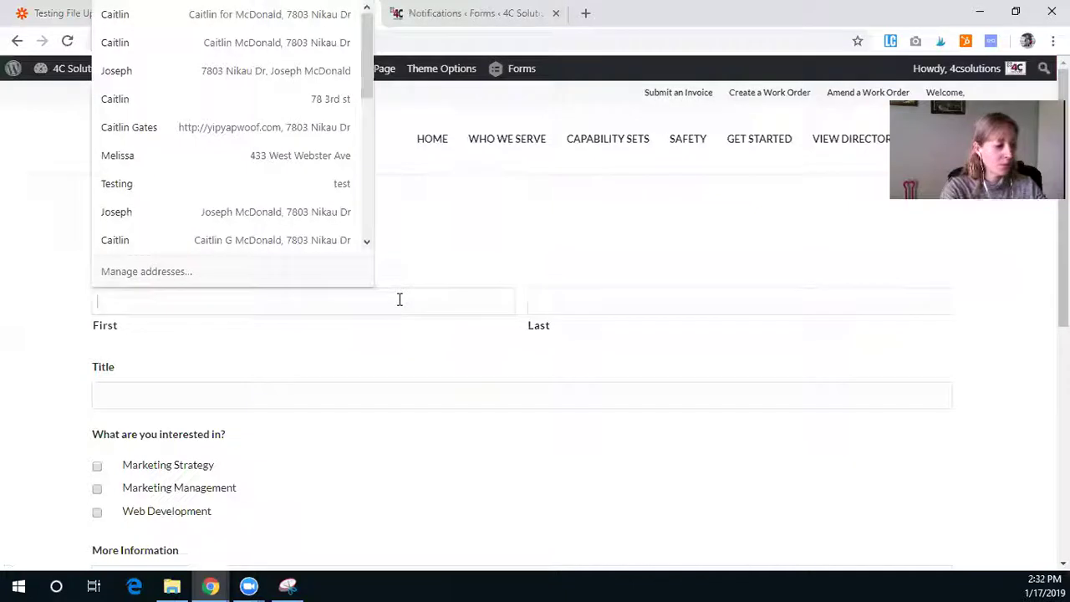
{"action": "type", "text": "cai"}
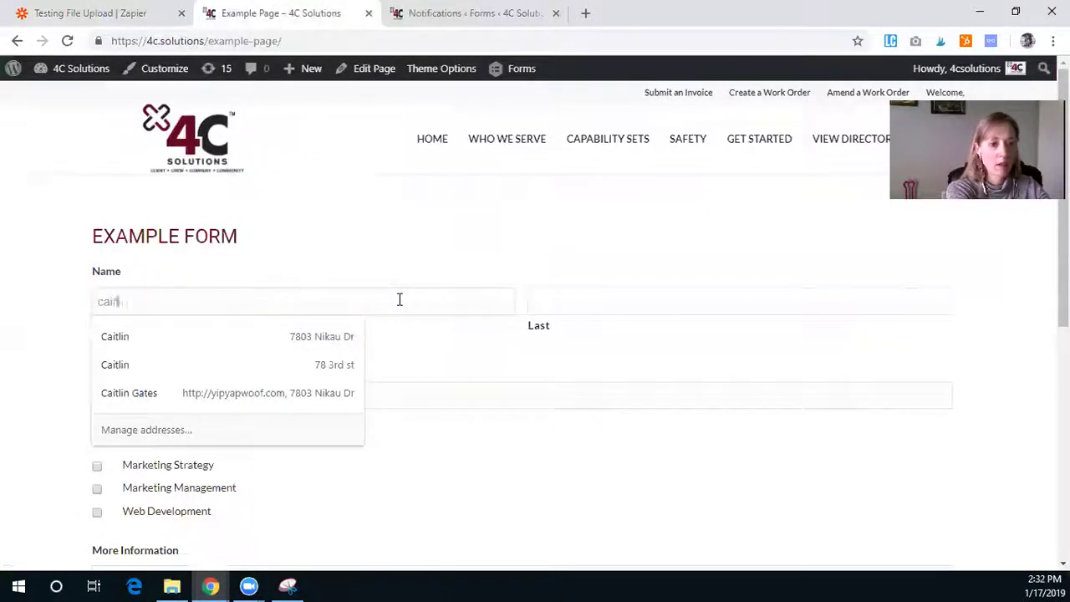
{"action": "type", "text": "tlin"}
{"action": "key", "text": "Tab"}
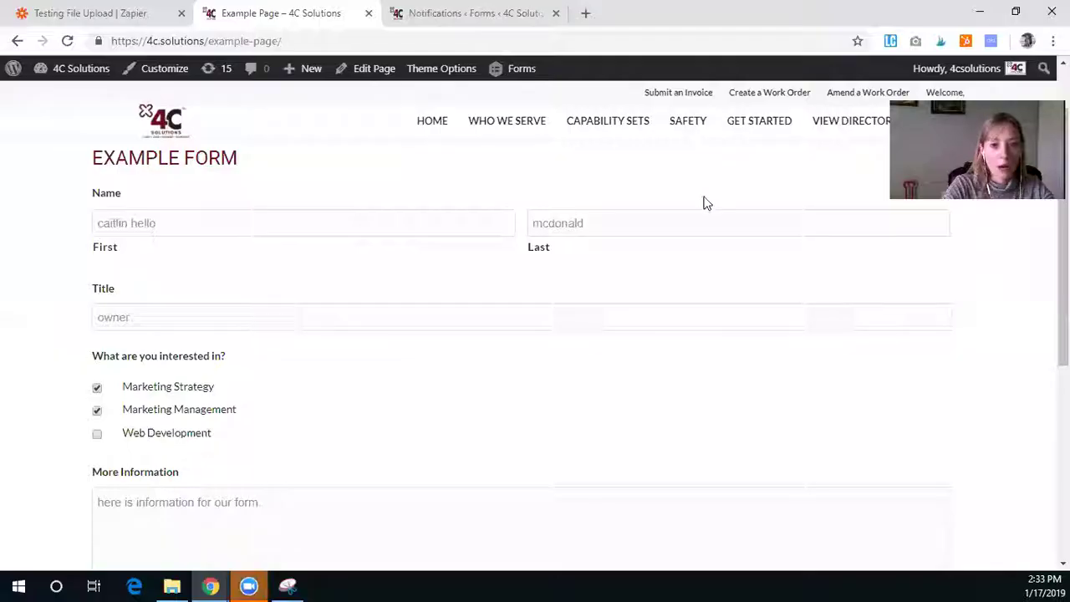
Submit the Example Form and highlight the thank-you confirmation message
{"action": "scroll", "coordinate": [580, 370], "scroll_direction": "down", "scroll_amount": 2}
{"action": "left_click", "coordinate": [130, 512]}
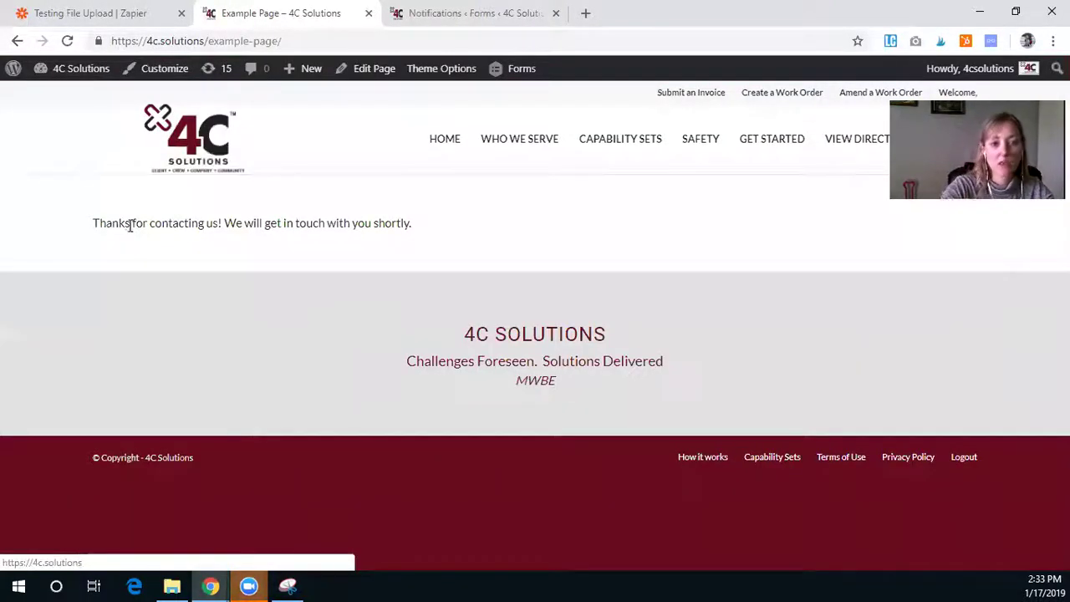
{"action": "left_click_drag", "start_coordinate": [95, 222], "coordinate": [402, 244]}
Return to the Testing File Upload zap in Zapier and open its task history to find the latest successful run
{"action": "left_click", "coordinate": [432, 243]}
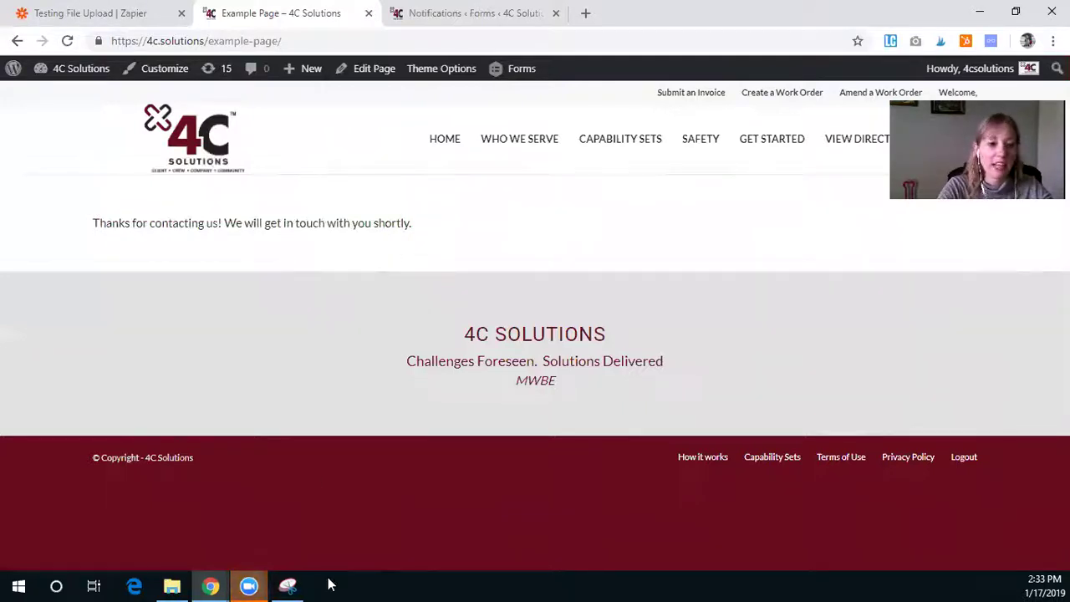
{"action": "mouse_move", "coordinate": [209, 585]}
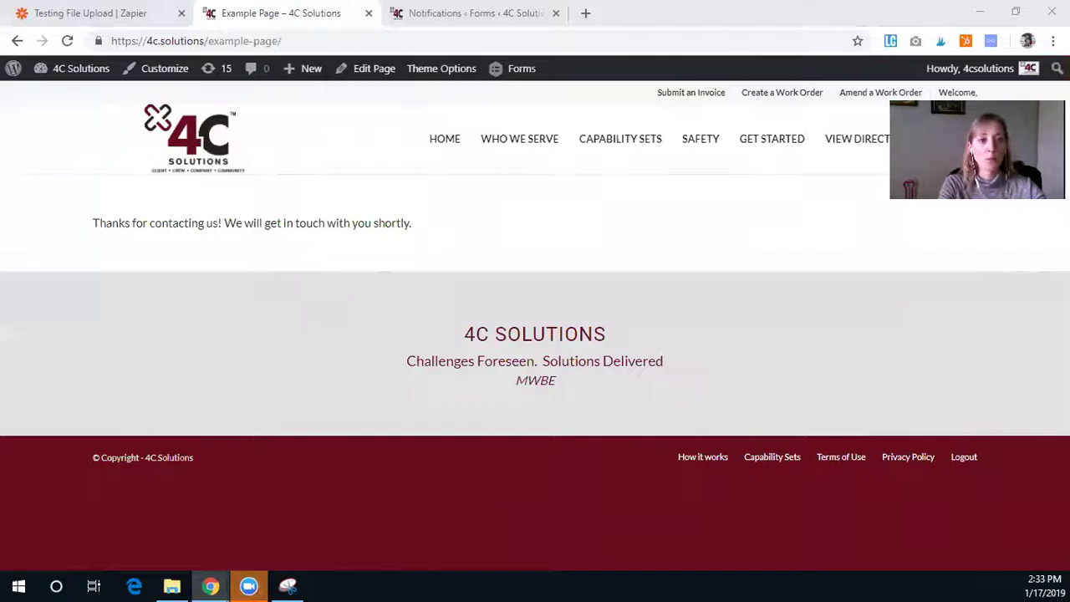
{"action": "left_click", "coordinate": [89, 12]}
{"action": "left_click", "coordinate": [226, 78]}
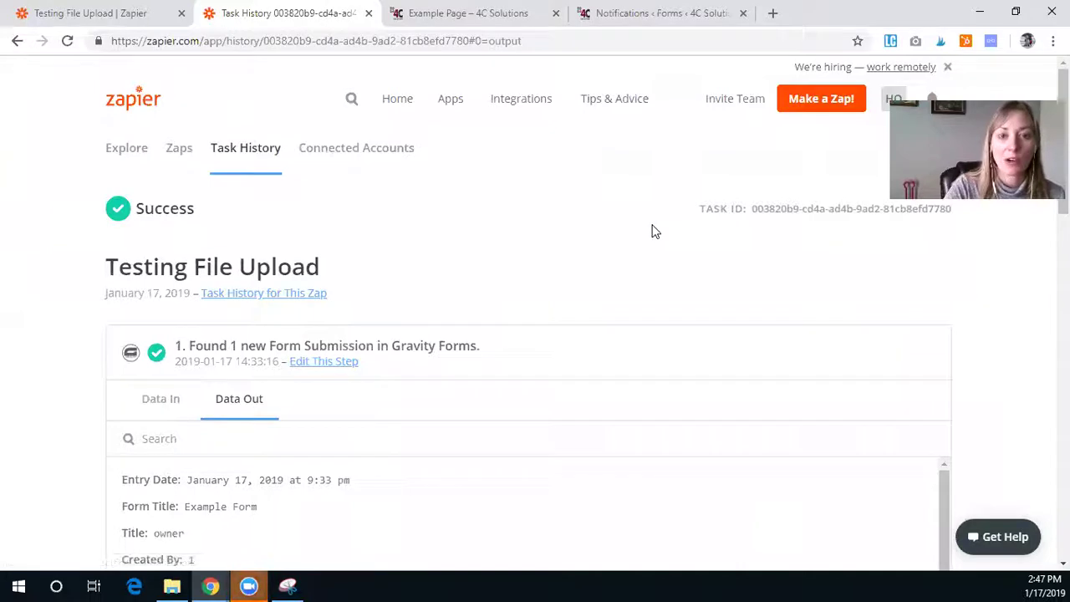
{"action": "scroll", "coordinate": [489, 286], "scroll_direction": "down", "scroll_amount": 2}
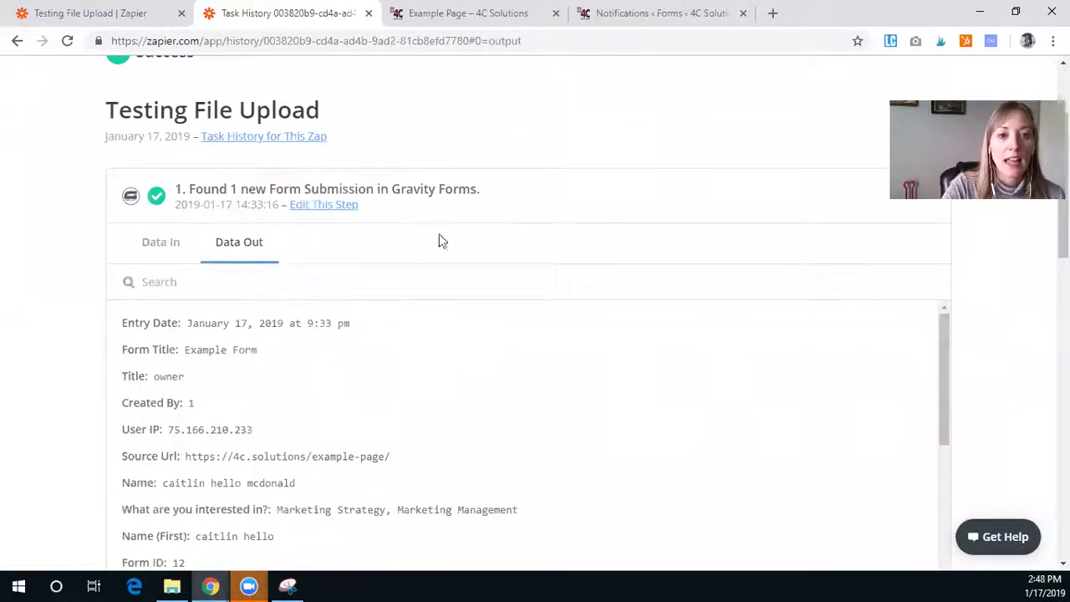
{"action": "scroll", "coordinate": [351, 364], "scroll_direction": "down", "scroll_amount": 2}
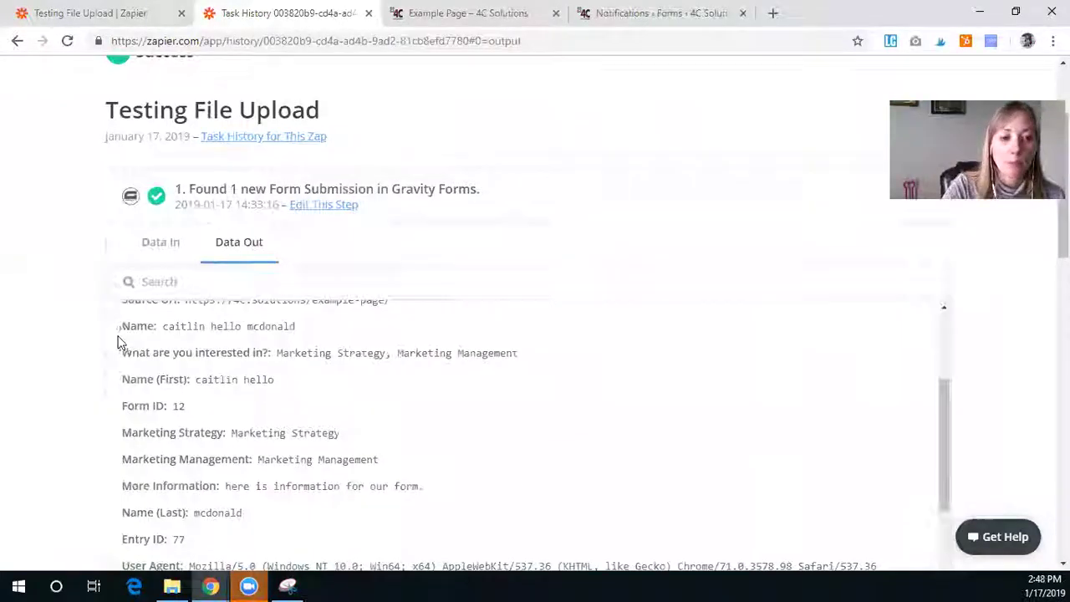
{"action": "scroll", "coordinate": [225, 359], "scroll_direction": "down", "scroll_amount": 3}
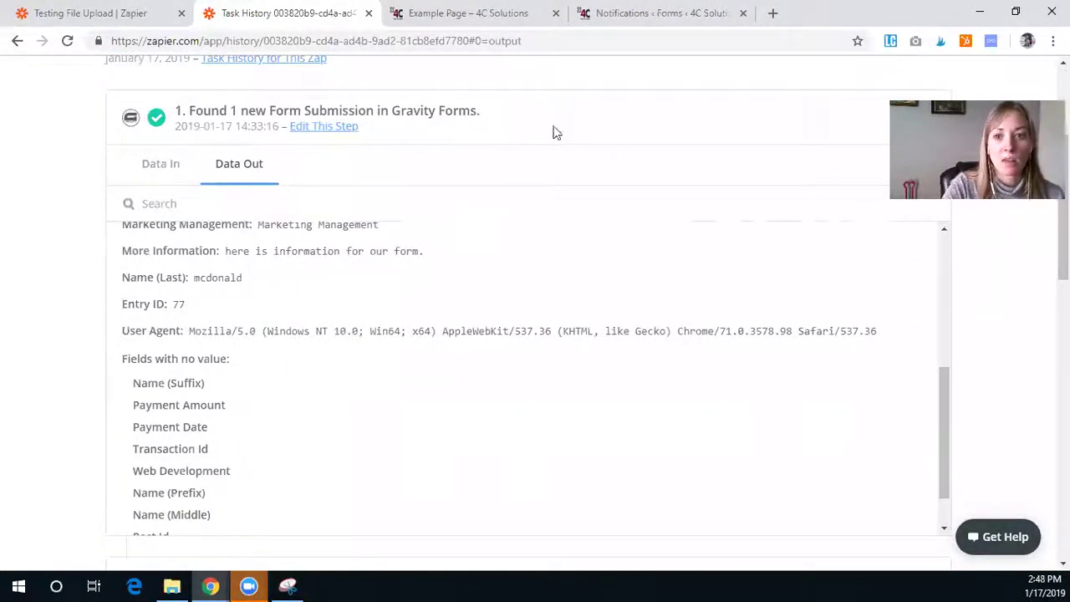
{"action": "scroll", "coordinate": [387, 348], "scroll_direction": "down", "scroll_amount": 4}
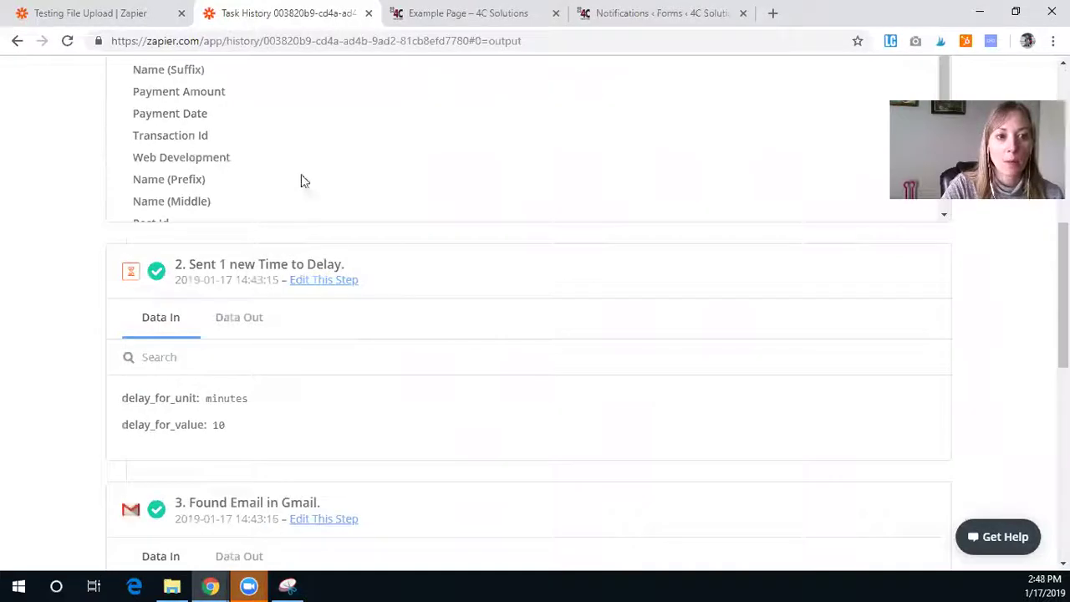
{"action": "scroll", "coordinate": [234, 251], "scroll_direction": "down", "scroll_amount": 1}
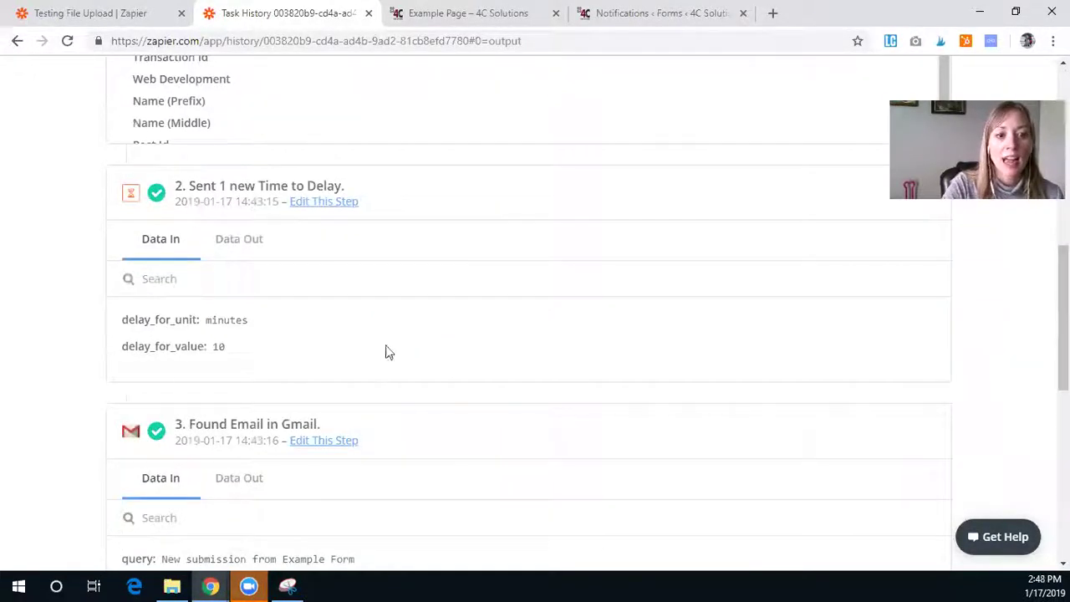
{"action": "scroll", "coordinate": [465, 368], "scroll_direction": "down", "scroll_amount": 2}
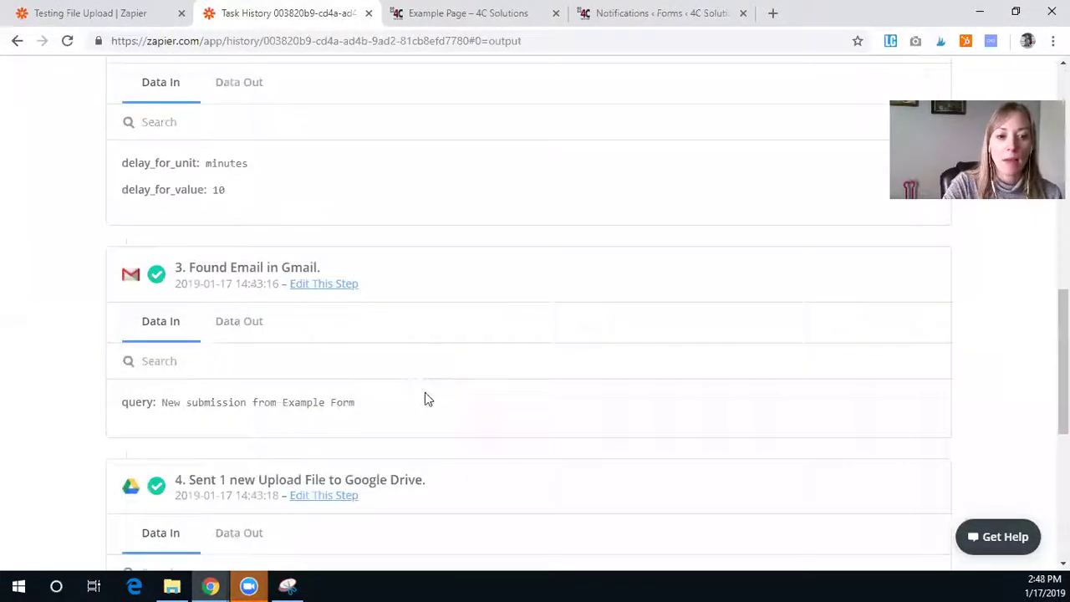
{"action": "scroll", "coordinate": [425, 393], "scroll_direction": "down", "scroll_amount": 2}
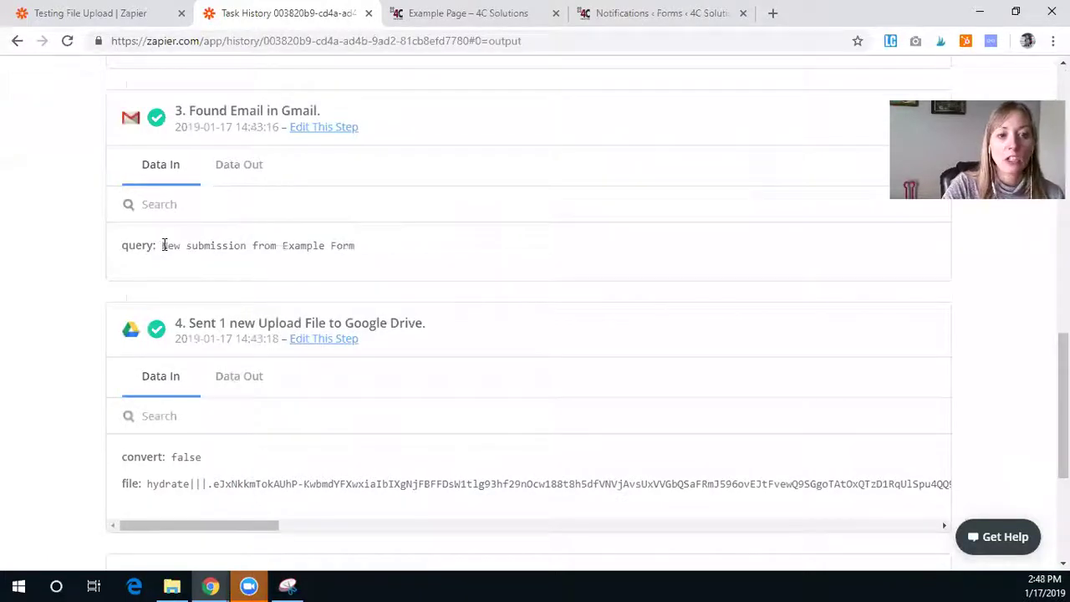
{"action": "left_click_drag", "start_coordinate": [162, 245], "coordinate": [382, 248]}
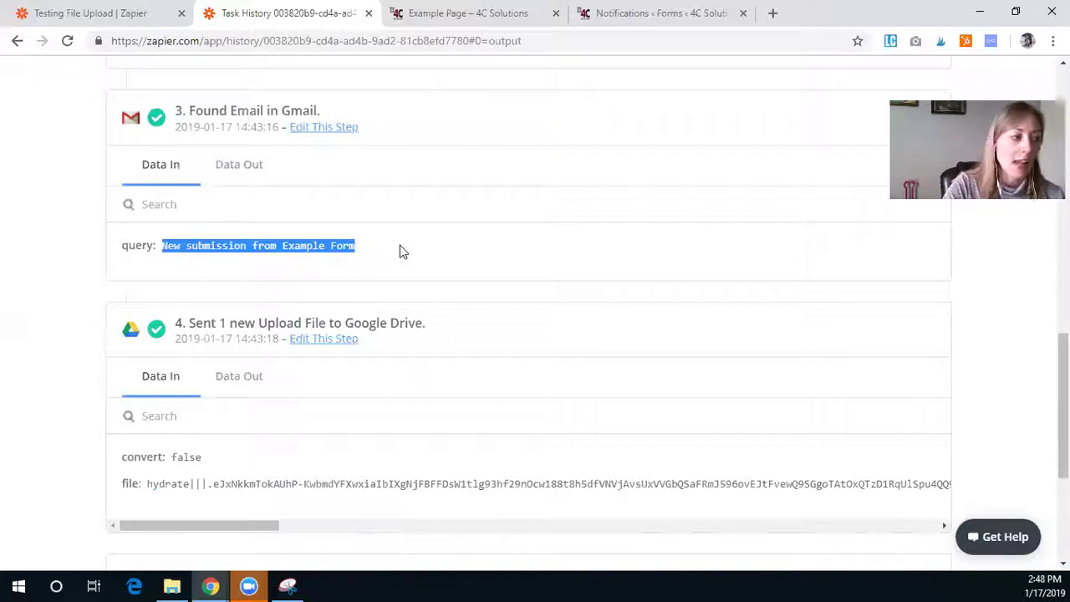
{"action": "scroll", "coordinate": [401, 251], "scroll_direction": "down", "scroll_amount": 1}
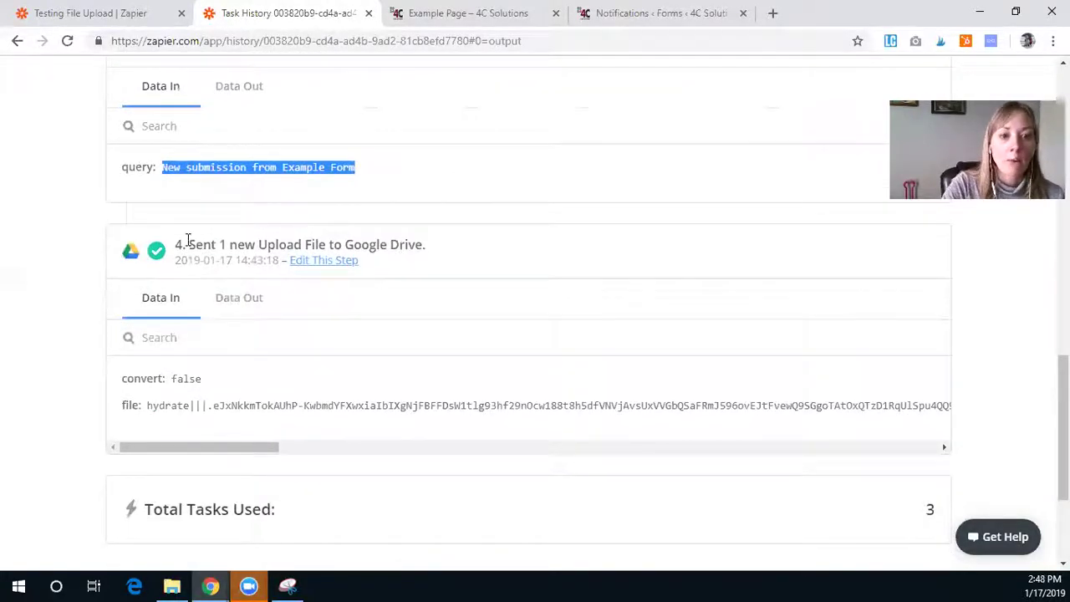
{"action": "left_click_drag", "start_coordinate": [186, 243], "coordinate": [439, 243]}
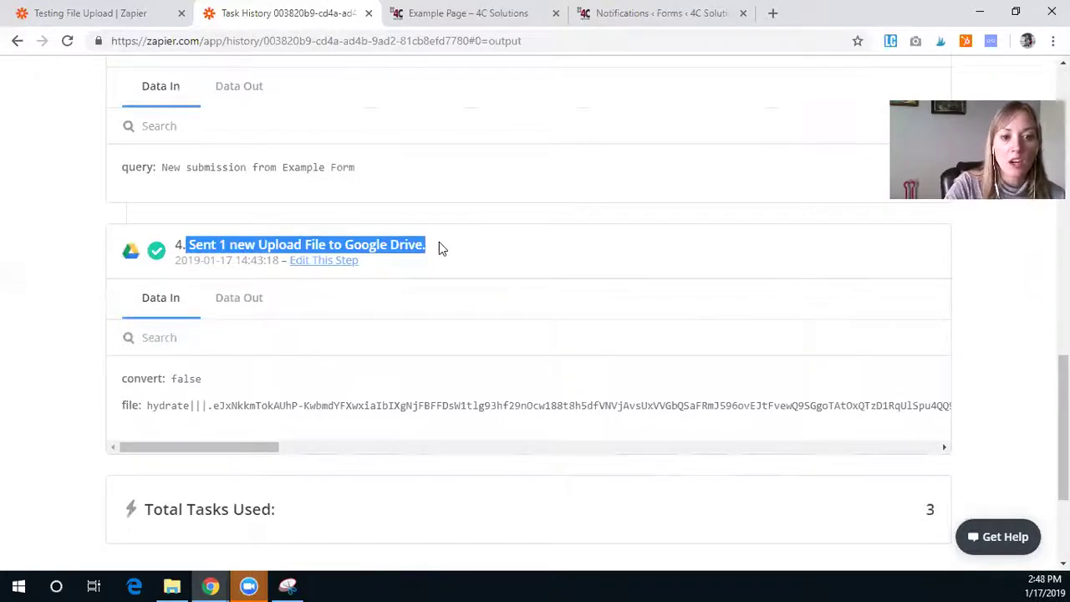
{"action": "scroll", "coordinate": [465, 384], "scroll_direction": "down", "scroll_amount": 1}
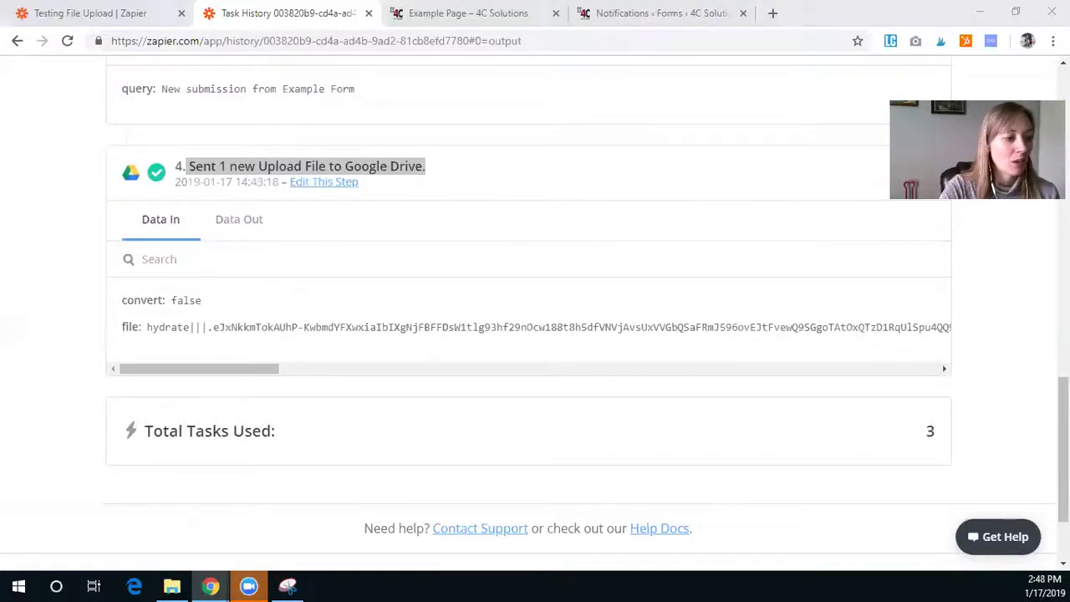
Bring up Google Drive to locate the uploaded Example PDF
{"action": "left_click_drag", "start_coordinate": [79, 33], "coordinate": [396, 8]}
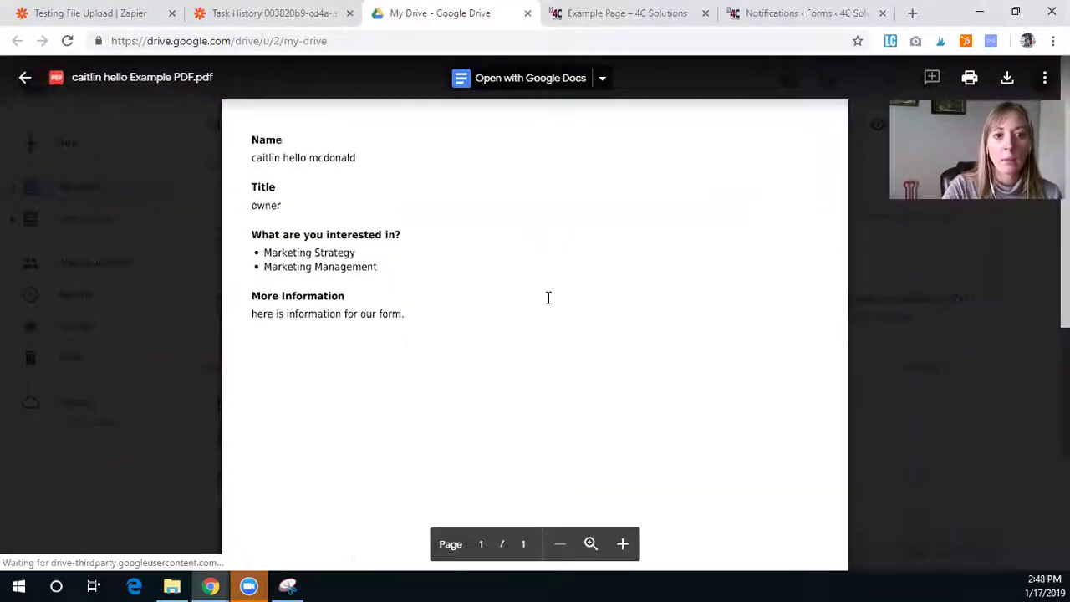